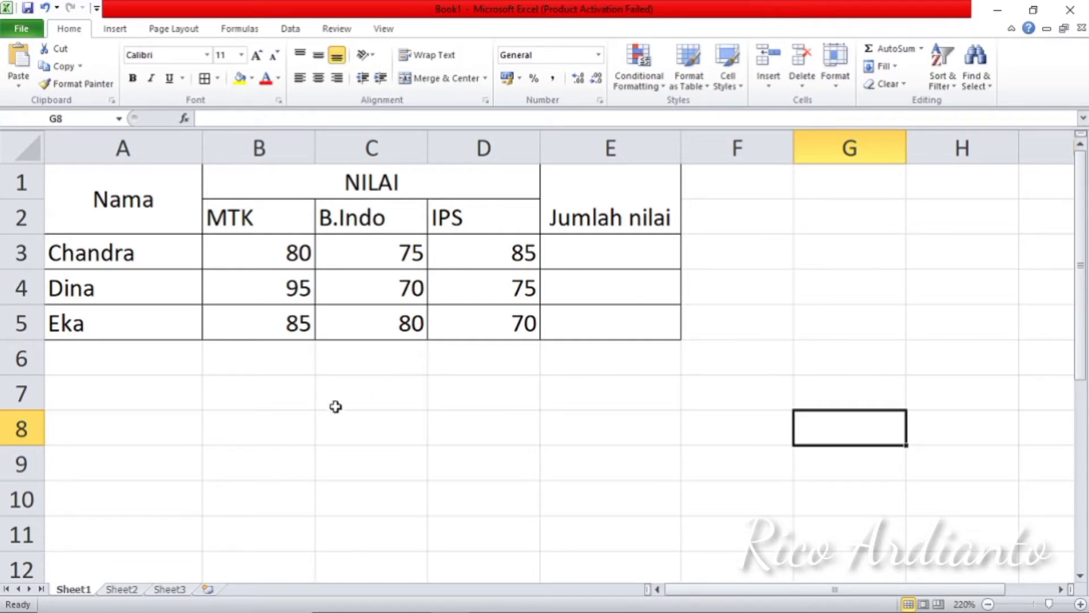
Enter the label "rumus SUM" in cell A7 below the score table.
click(163, 392)
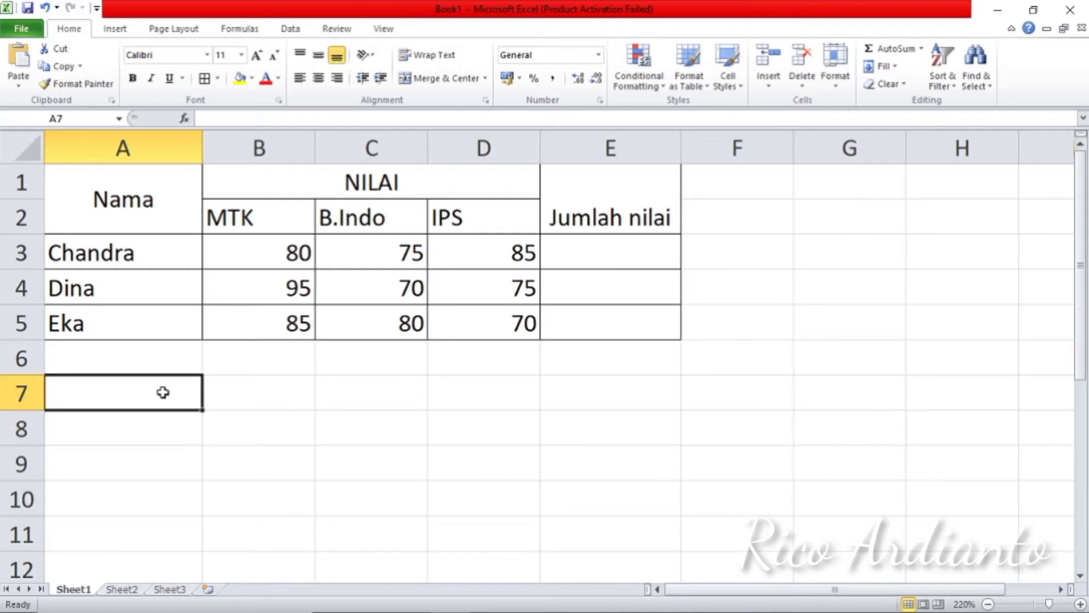
text(rumu)
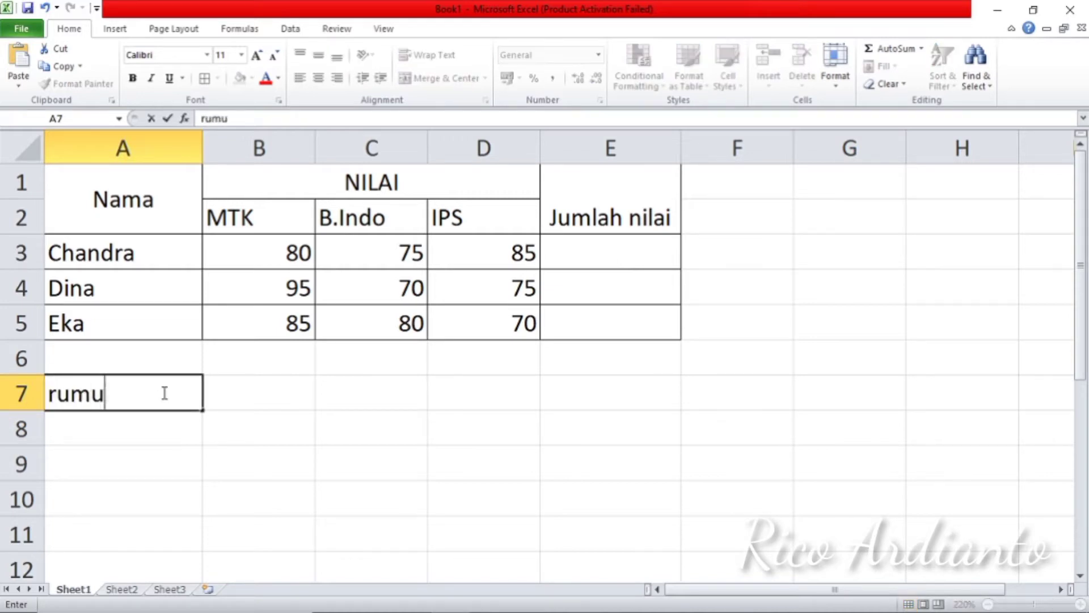
text(s SUM)
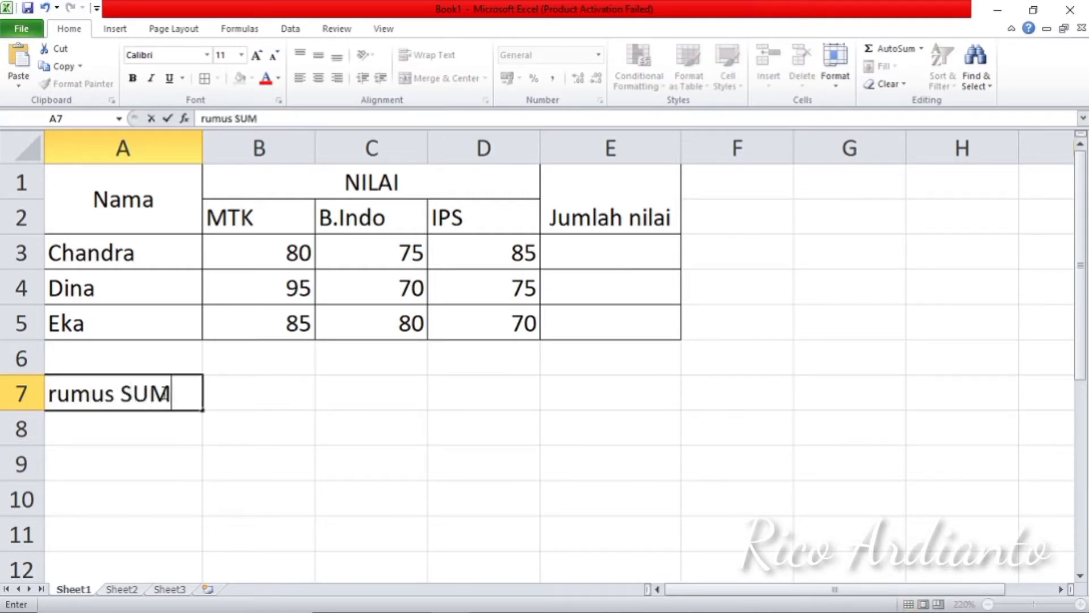
click(170, 437)
click(632, 263)
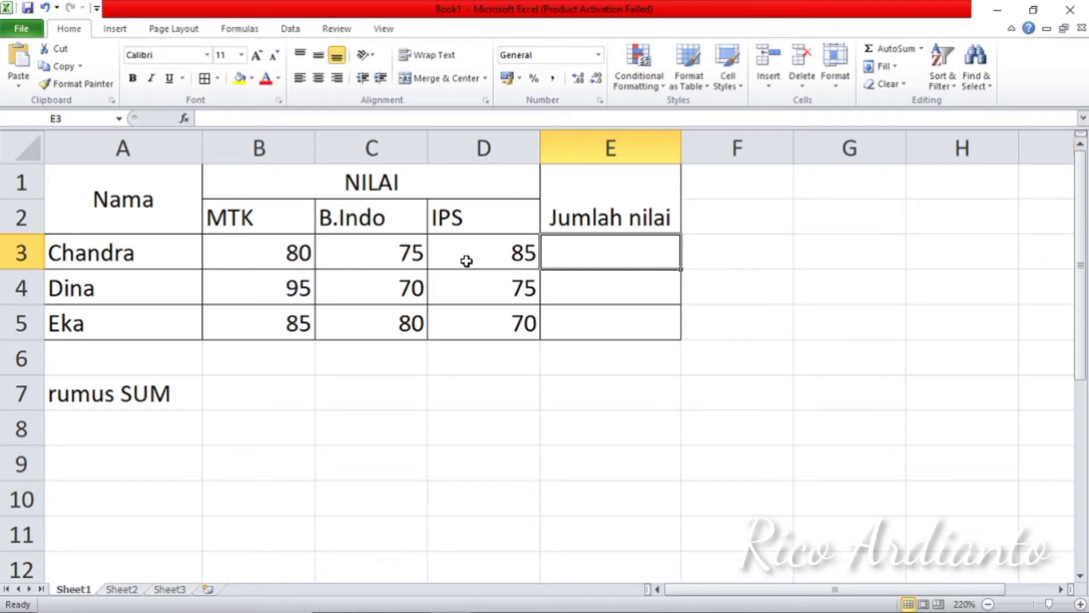
click(299, 255)
click(411, 260)
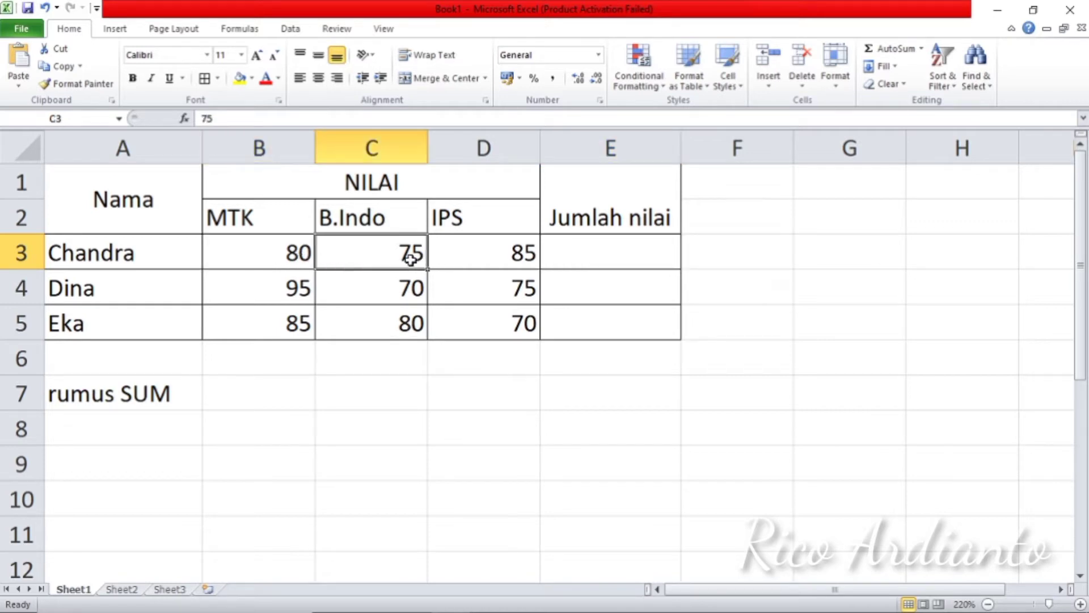
click(483, 260)
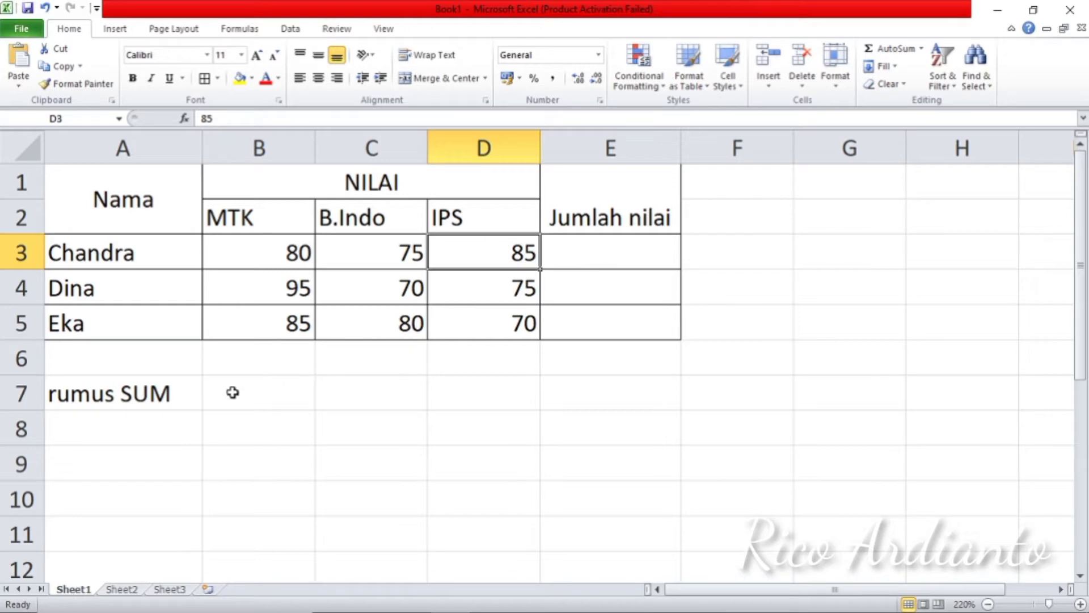
Enter the formula =SUM(B3:D3) in cell E3 to total the first student's MTK, B.Indo and IPS scores.
click(590, 254)
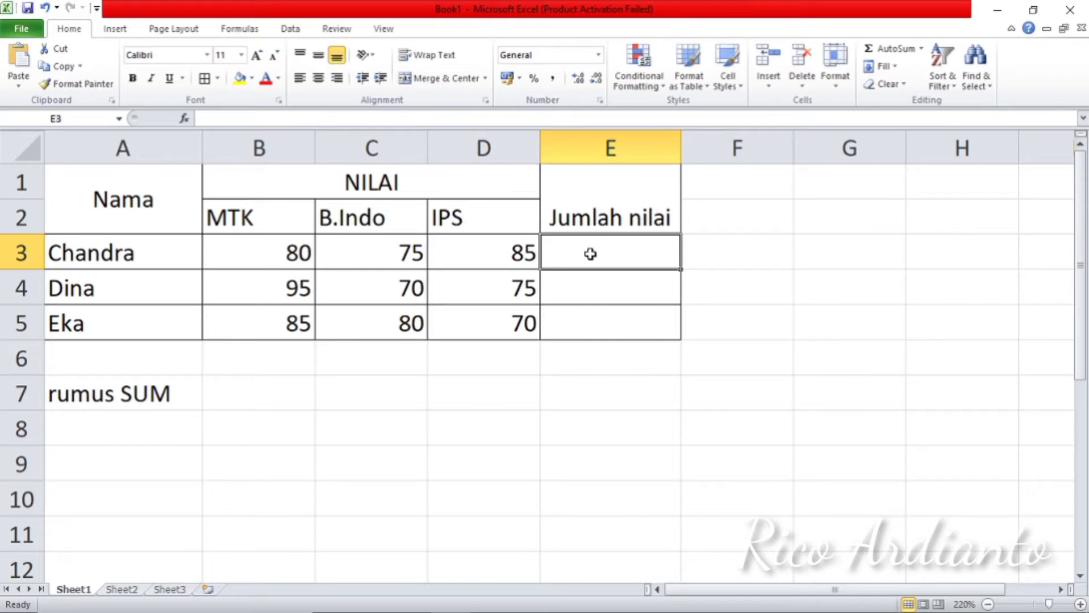
text(=)
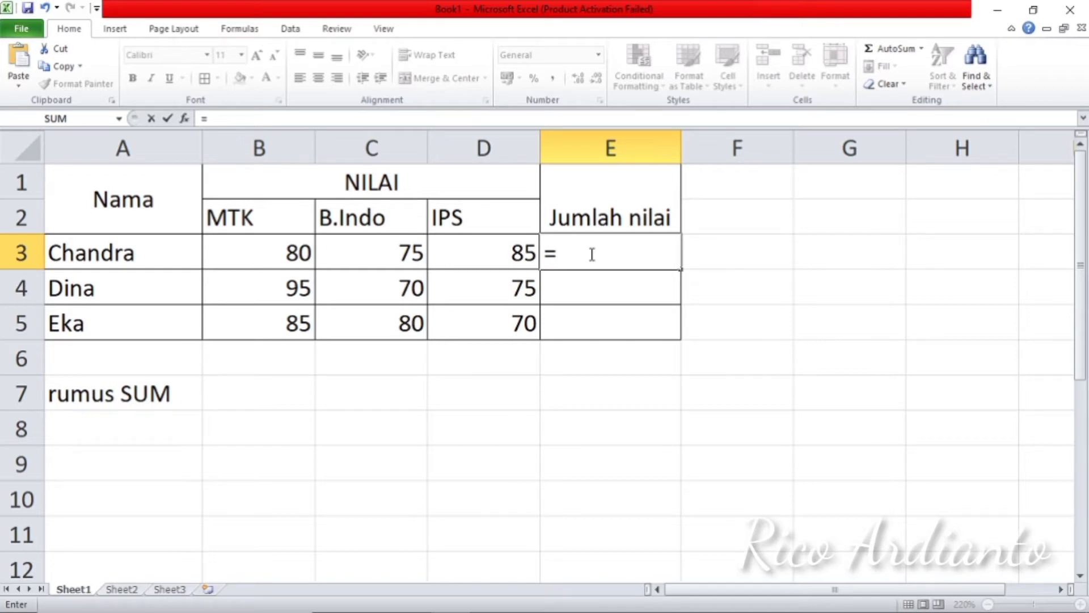
text(sum)
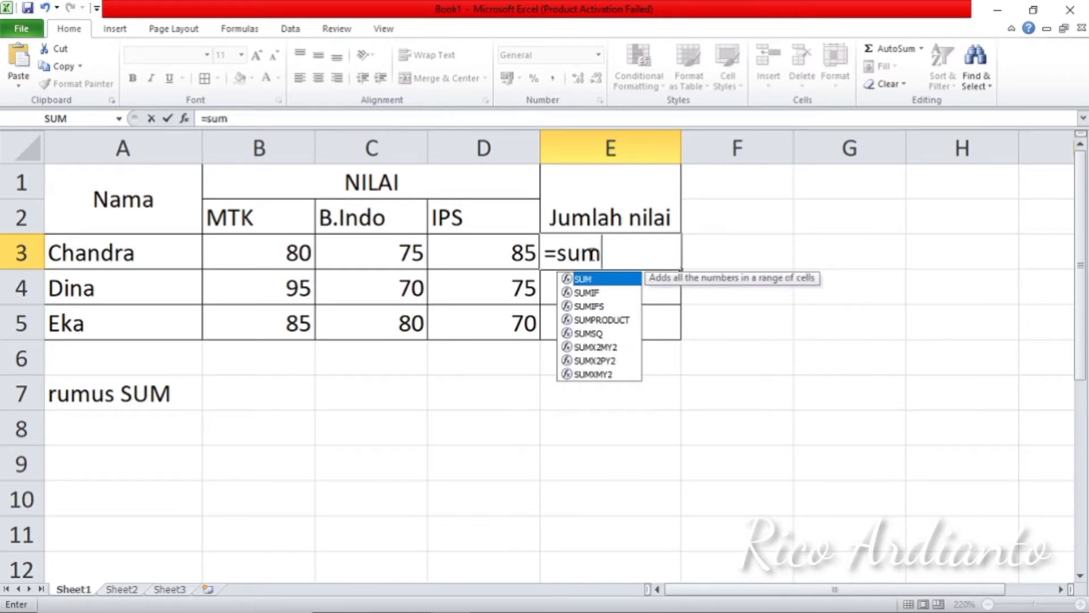
double_click(593, 280)
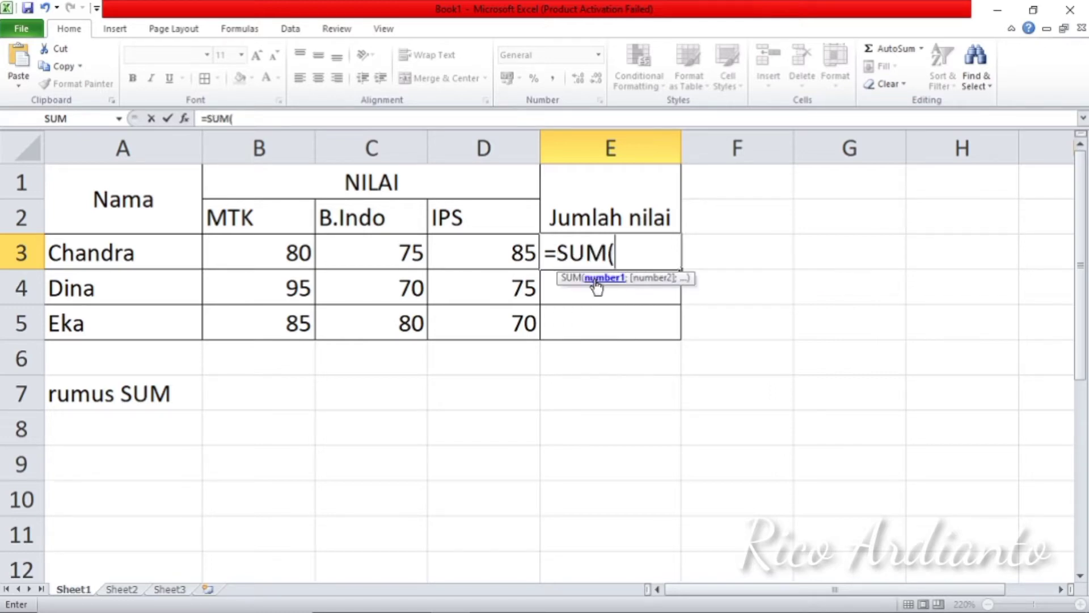
click(274, 254)
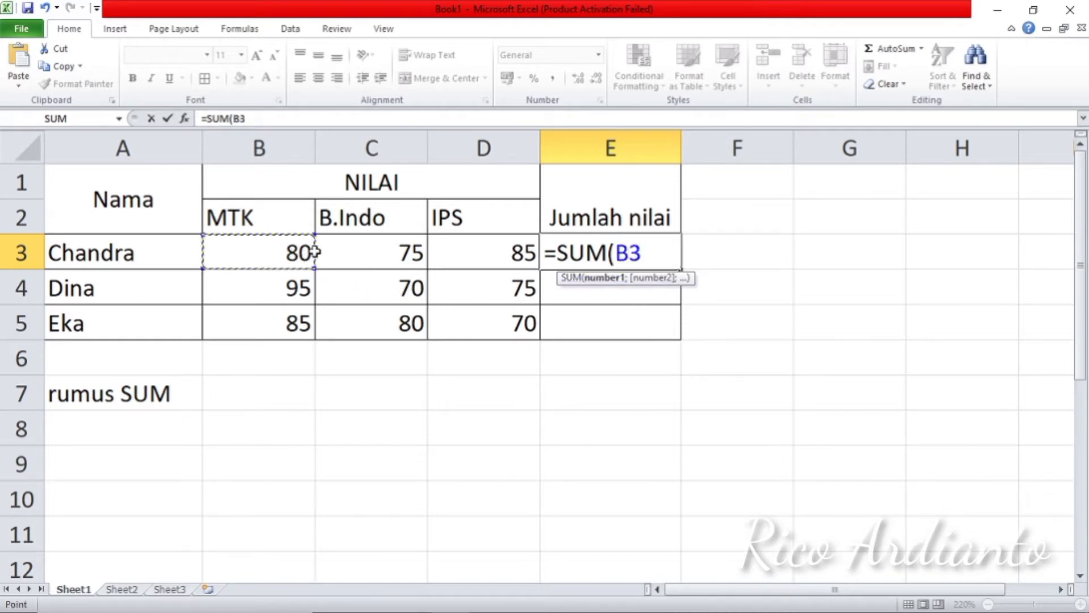
drag(314, 252, 440, 250)
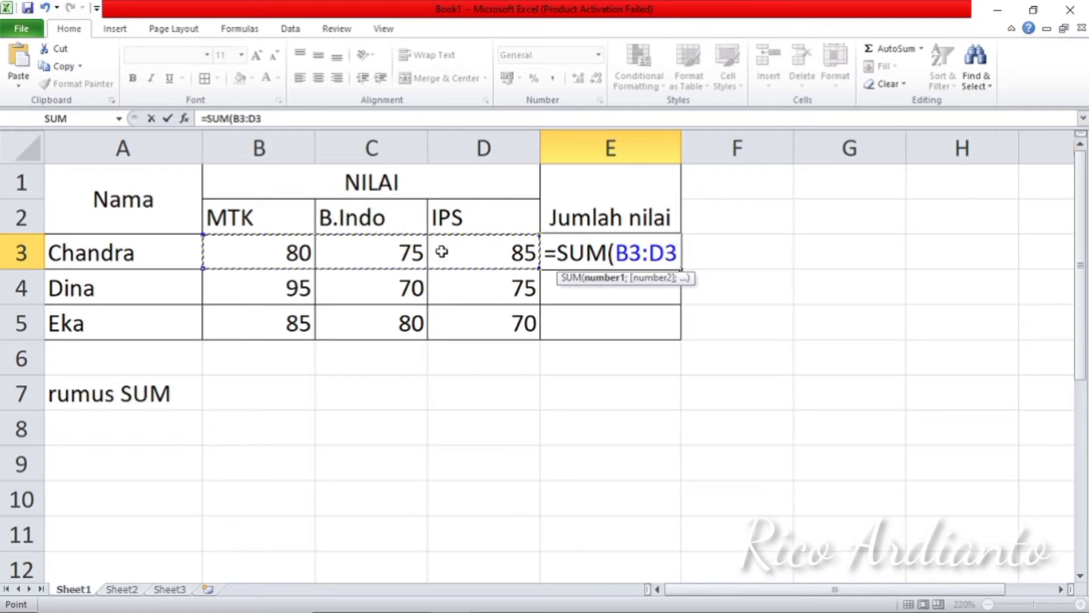
text())
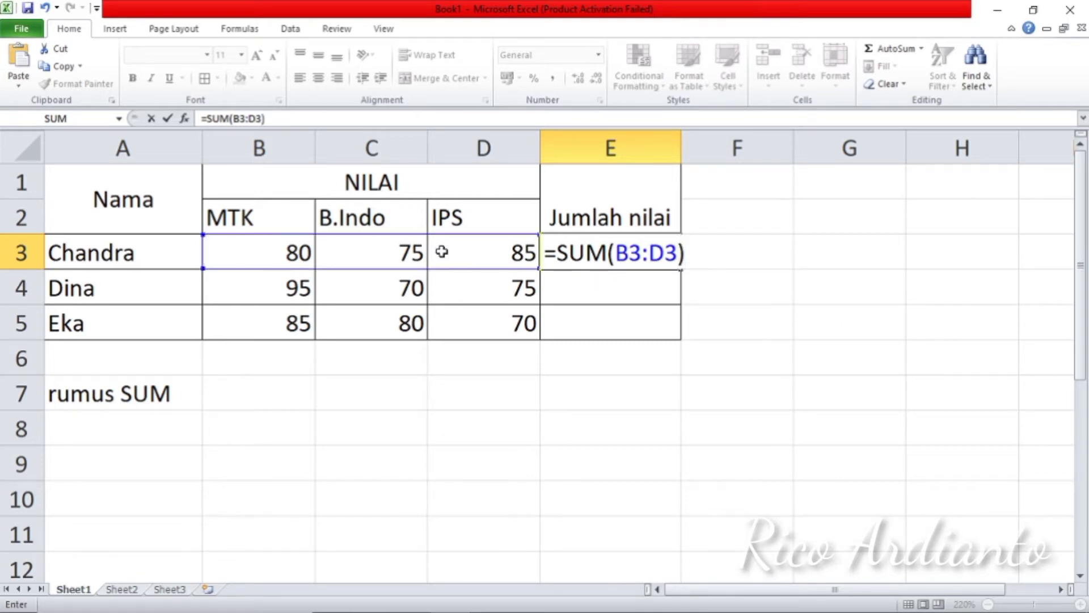
key(Return)
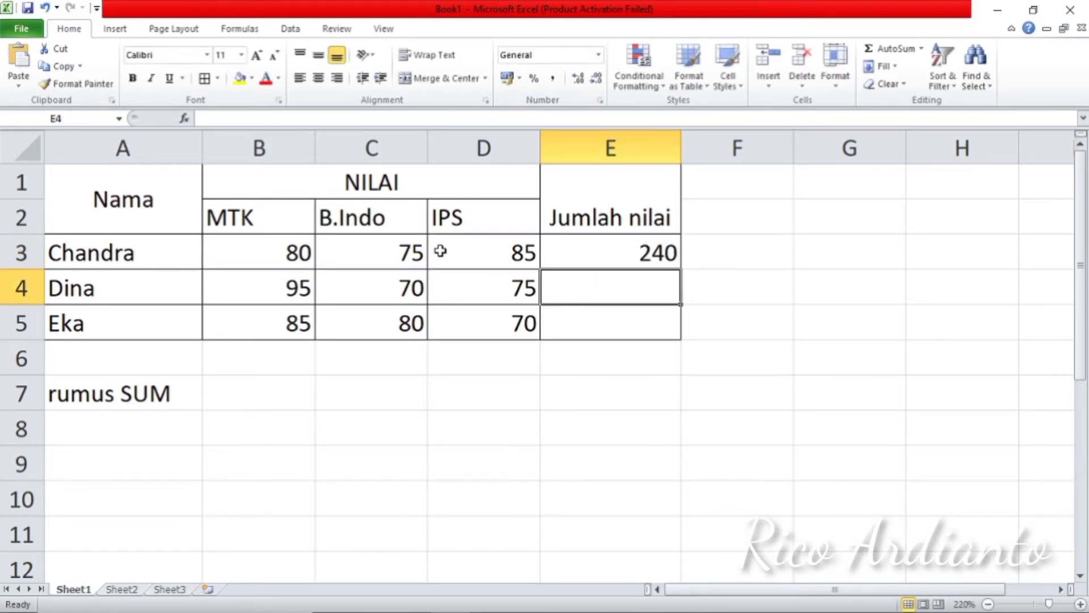
Examine the total formula in E3 and the three row 3 scores that it adds together.
click(597, 253)
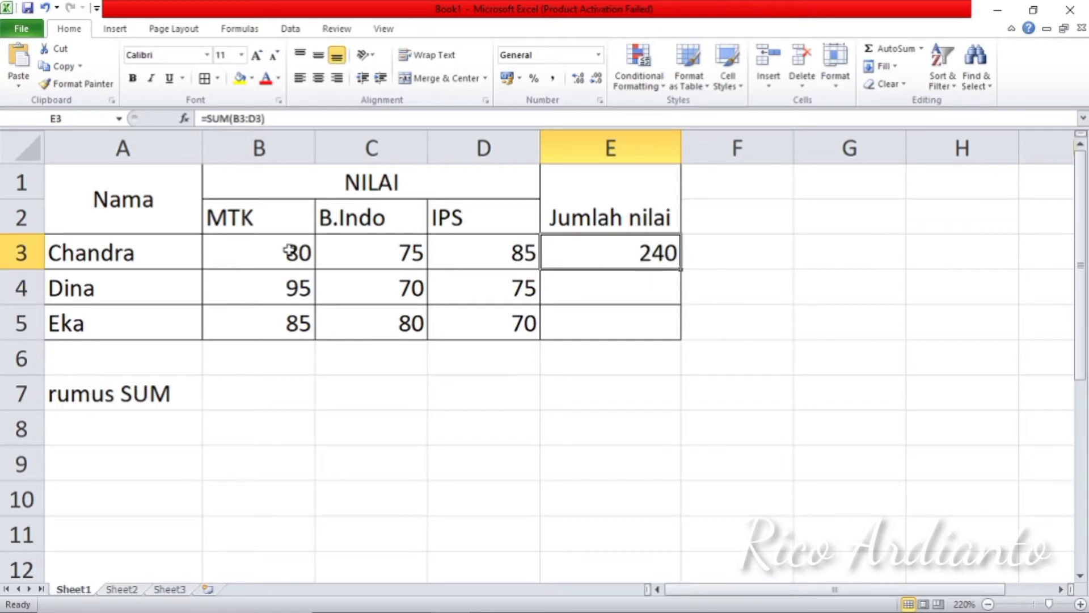
click(270, 250)
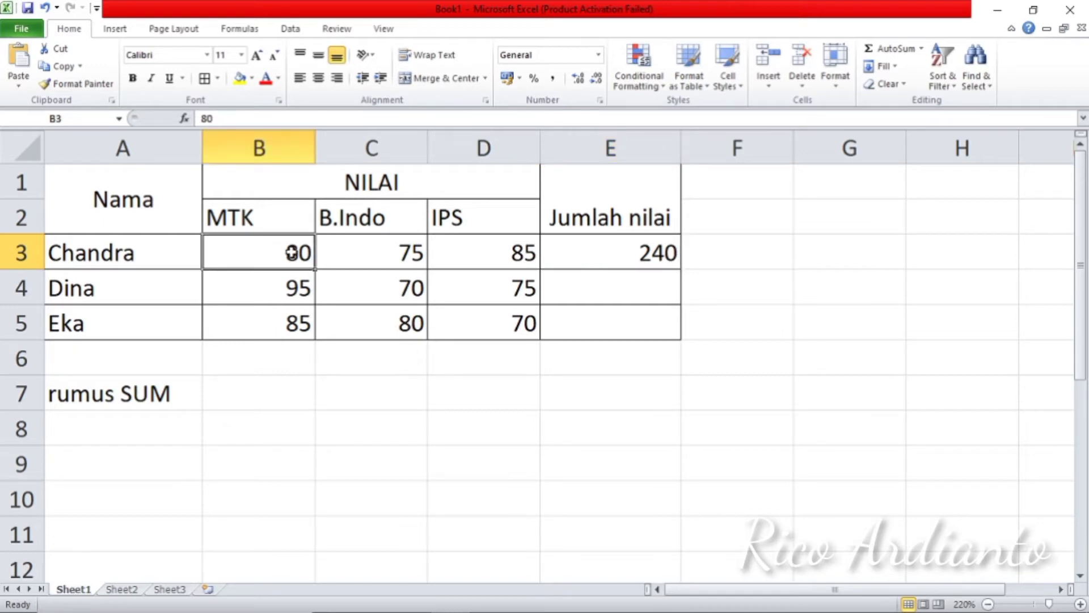
click(369, 251)
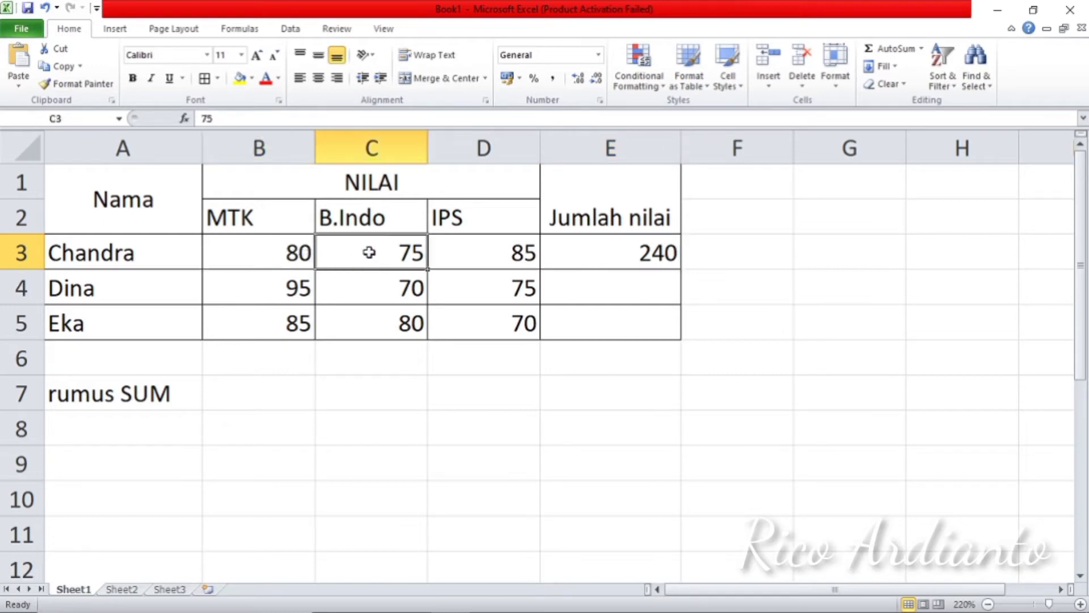
click(499, 252)
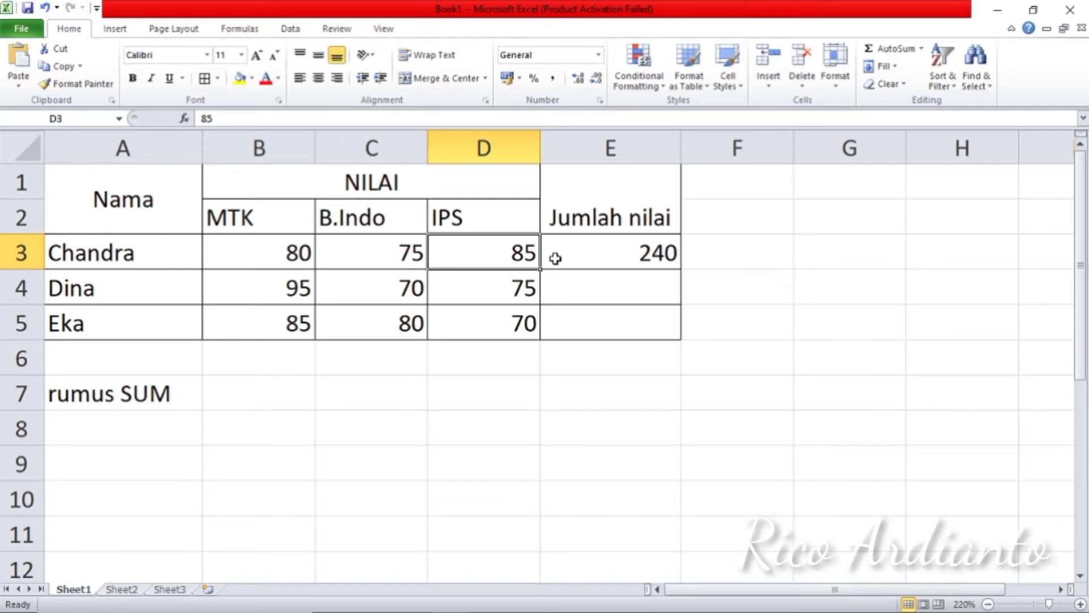
double_click(616, 254)
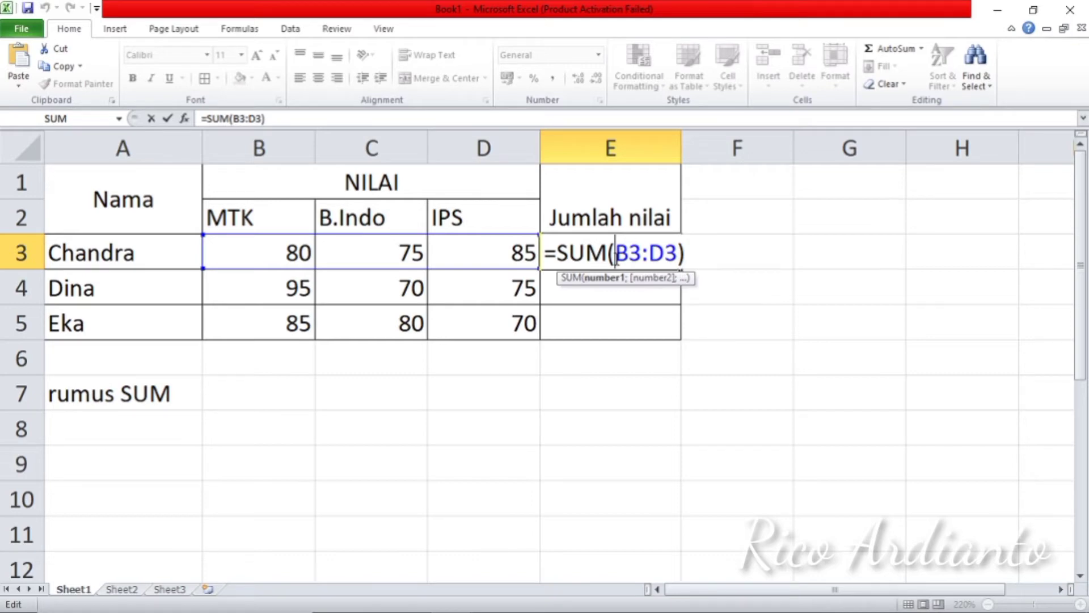
key(Return)
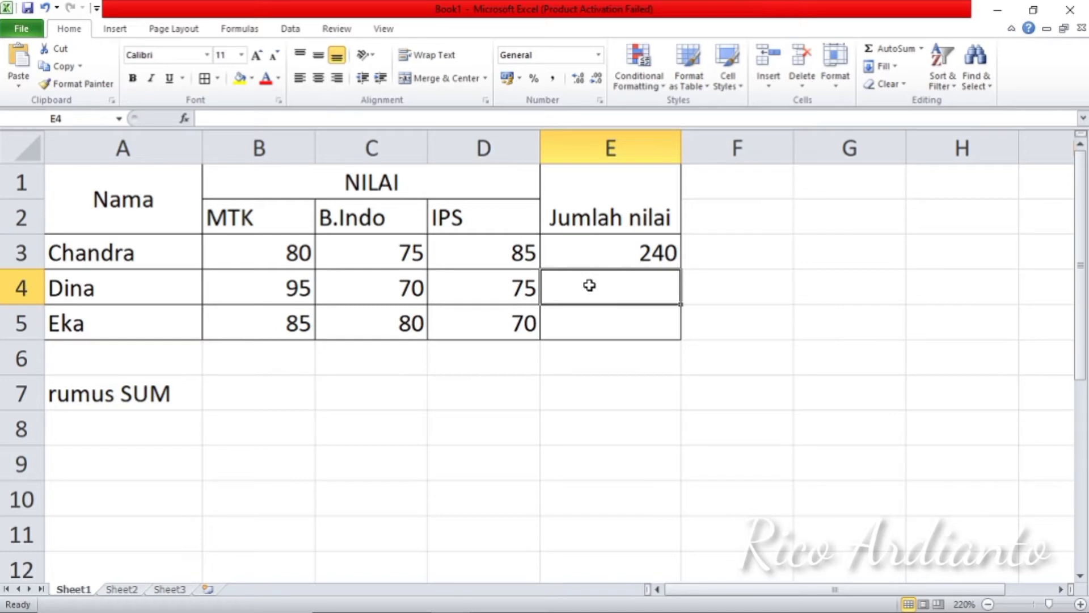
Total the second student's scores in cell E4 with the formula =SUM(B4:D4).
text(=)
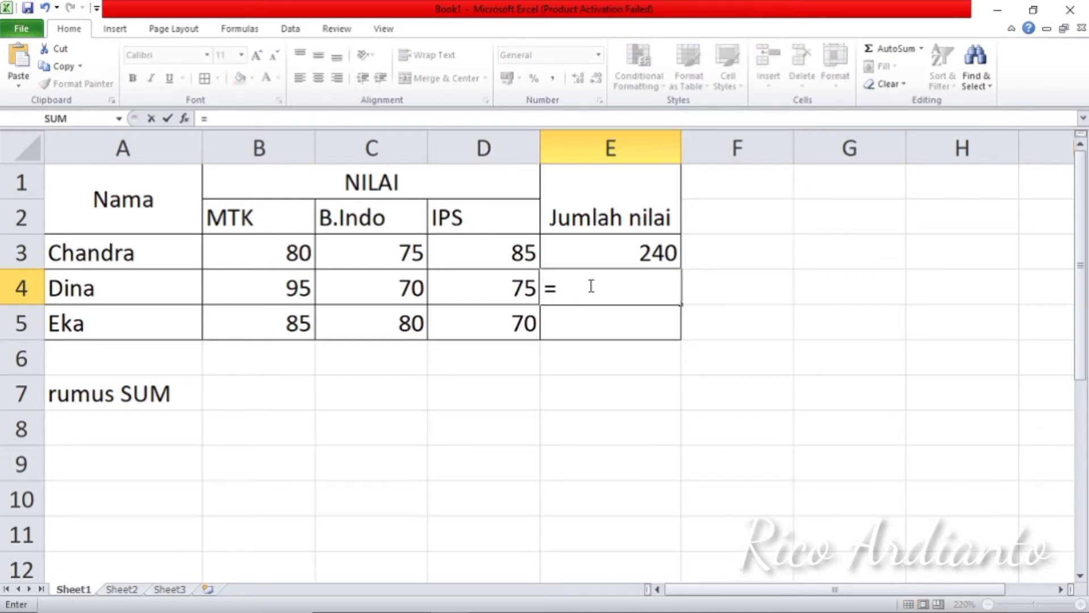
text(sum)
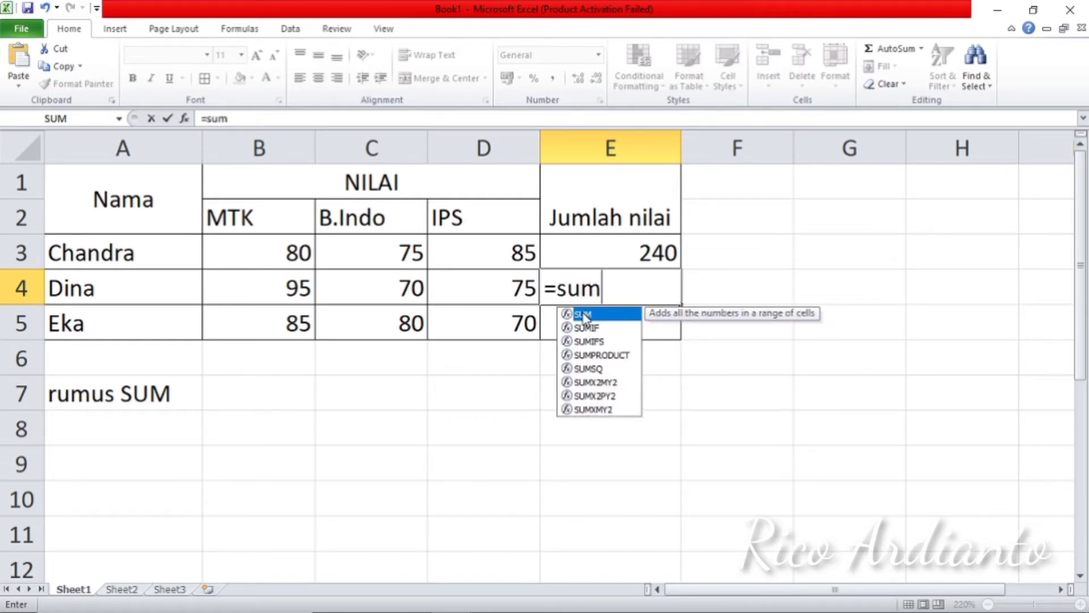
double_click(585, 316)
drag(233, 284, 467, 289)
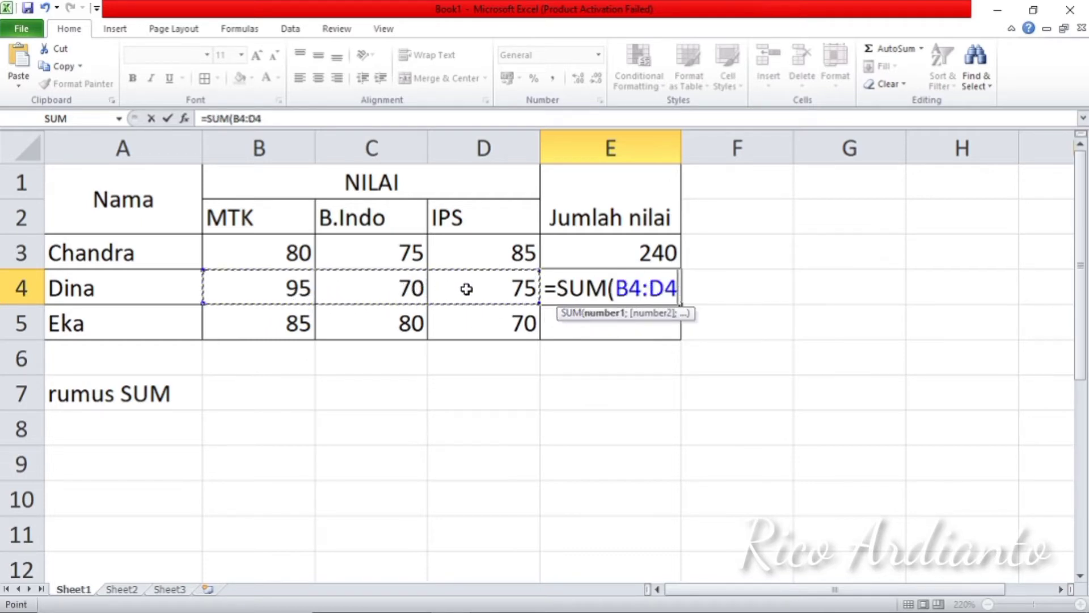
text())
key(Return)
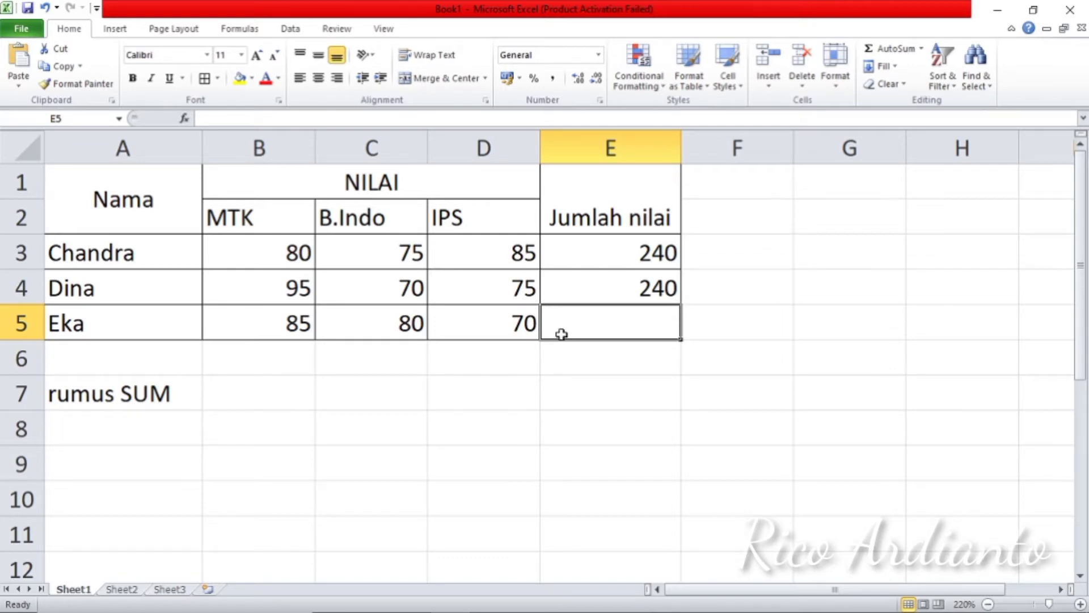
Total the third student's scores in cell E5 with the formula =SUM(B5:D5).
text(=)
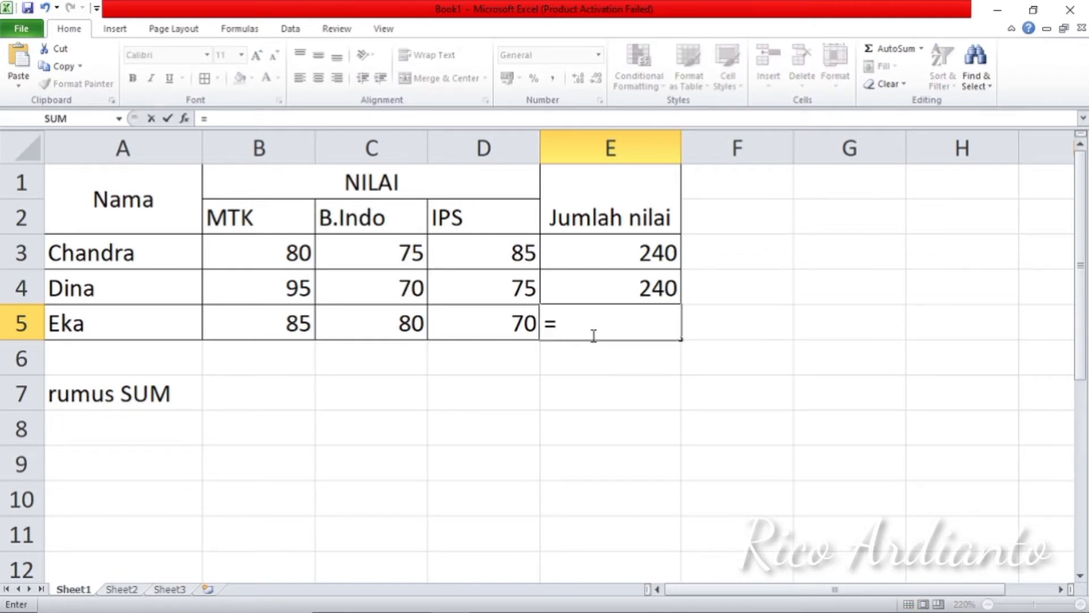
text(sum)
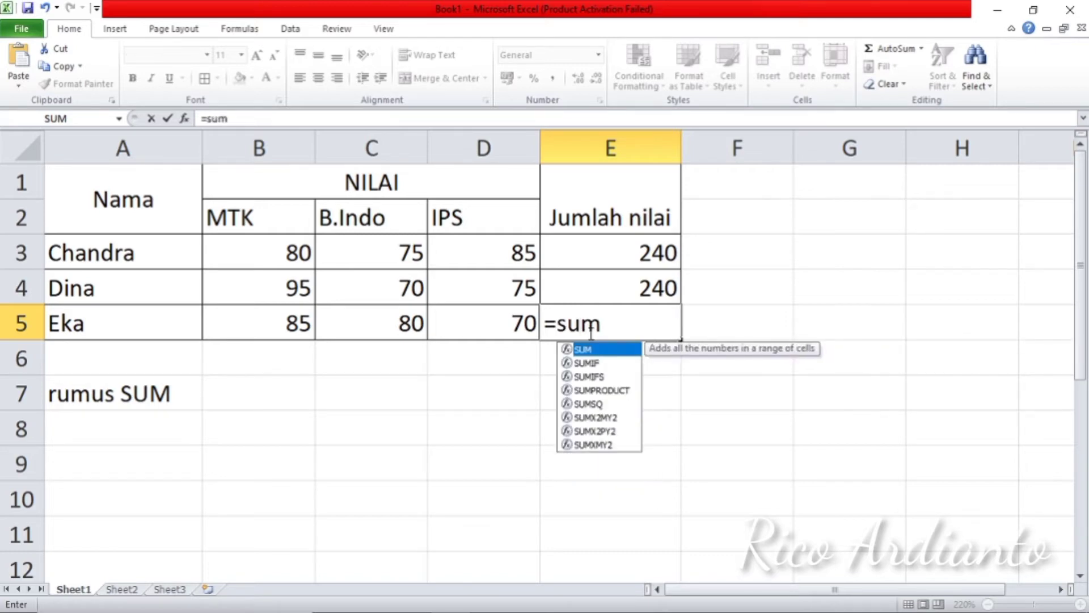
double_click(589, 350)
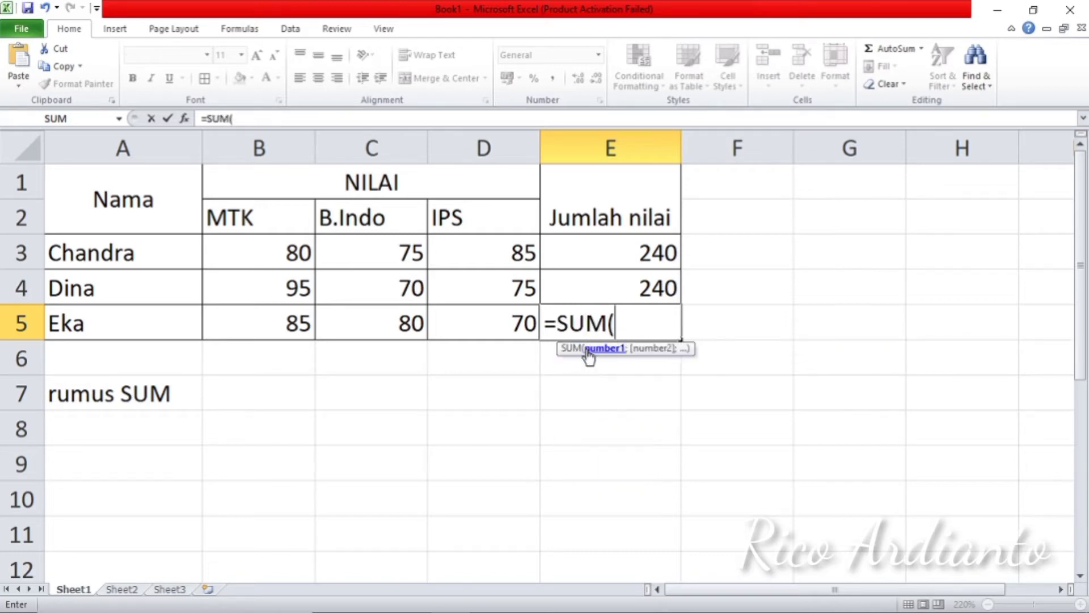
drag(283, 323, 467, 323)
text())
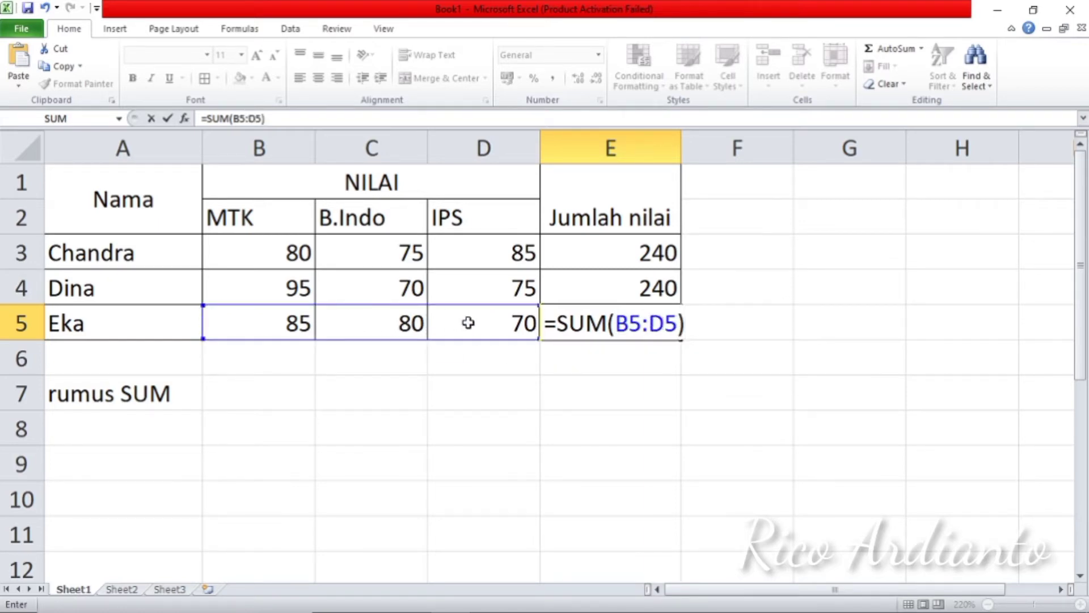
key(Return)
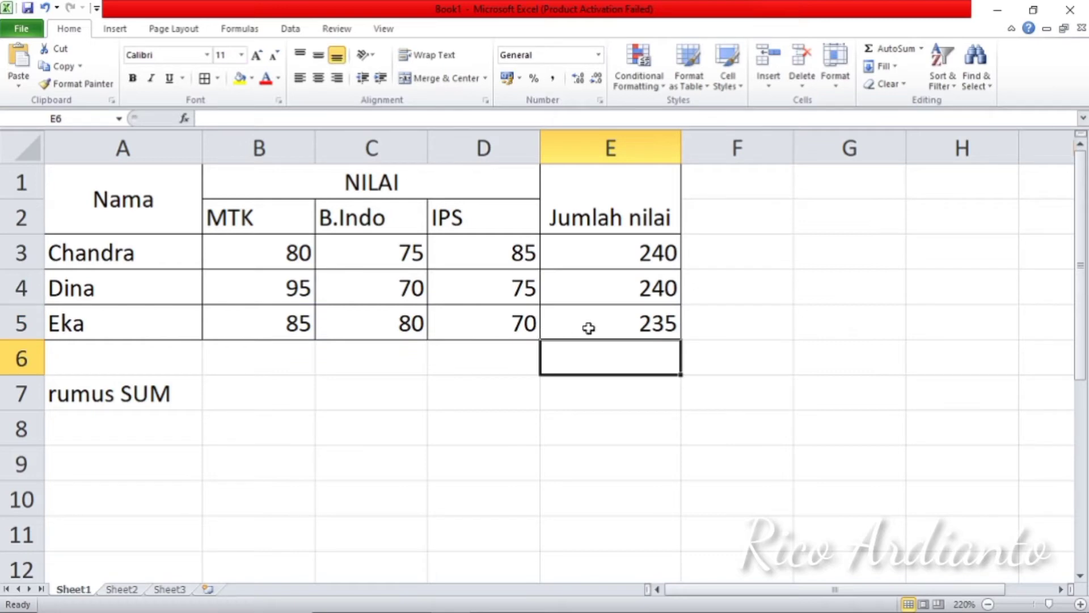
click(635, 323)
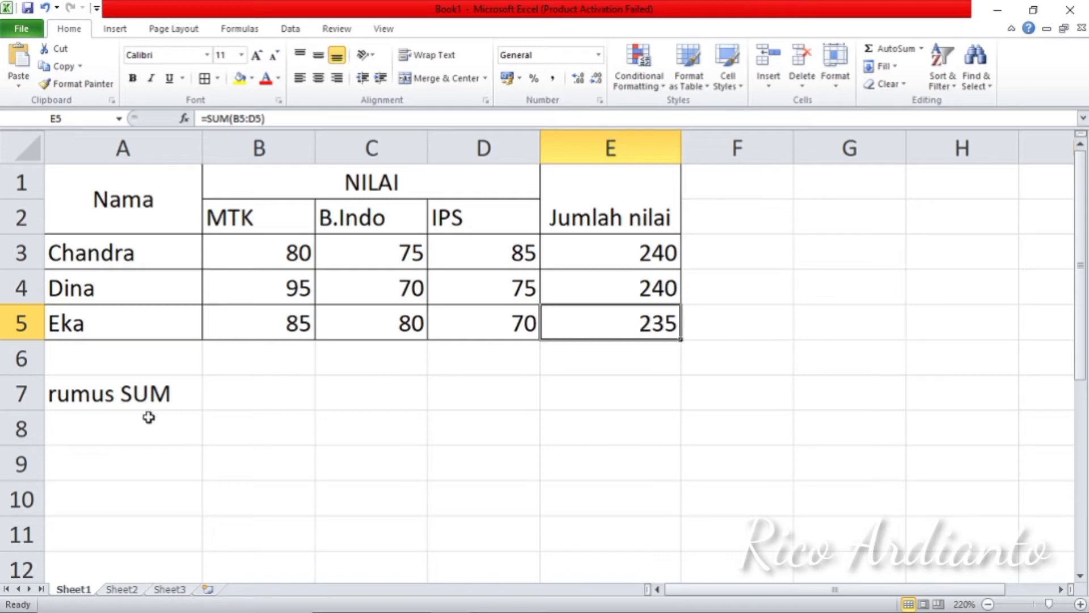
Enter the label "rumus SUMIF" in cell A8, directly under the SUM label.
click(121, 425)
text(rumus )
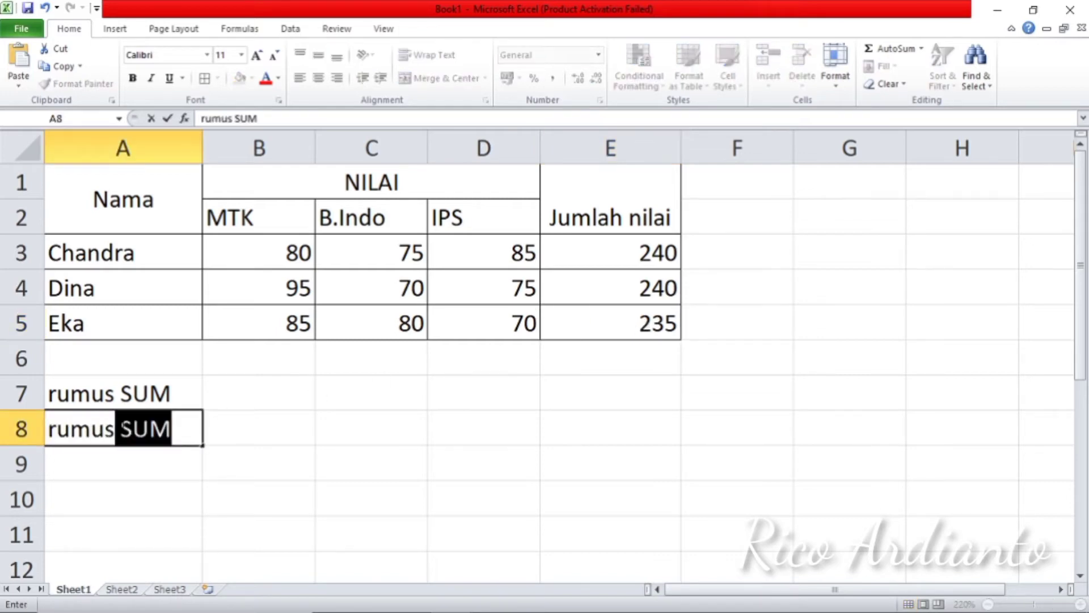
text(SUMIF)
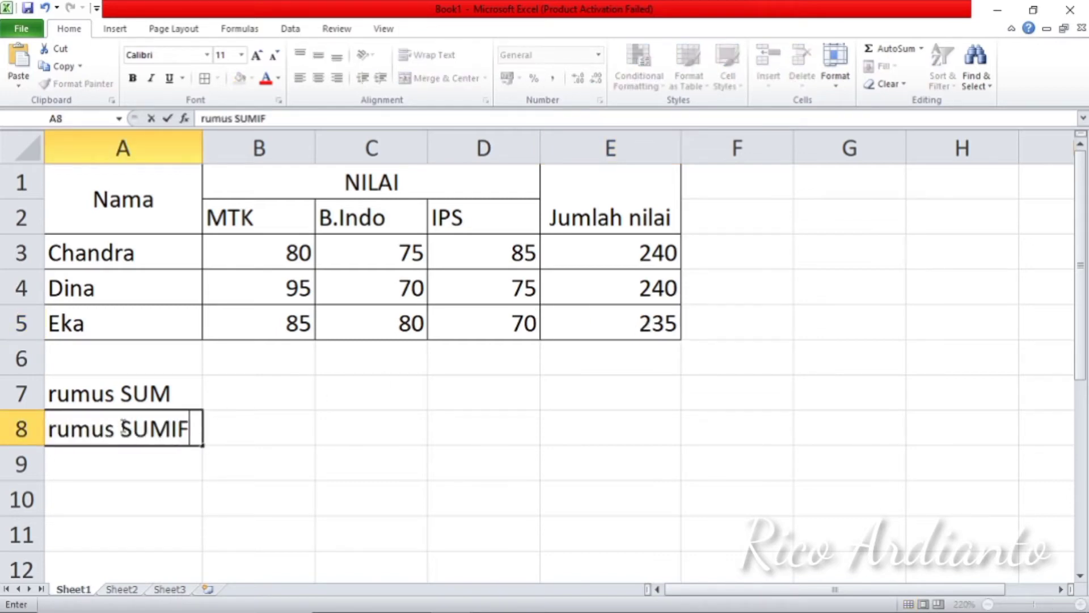
Clear the three formulas in the Jumlah nilai column, cells E3 to E5.
drag(650, 249, 649, 317)
key(Delete)
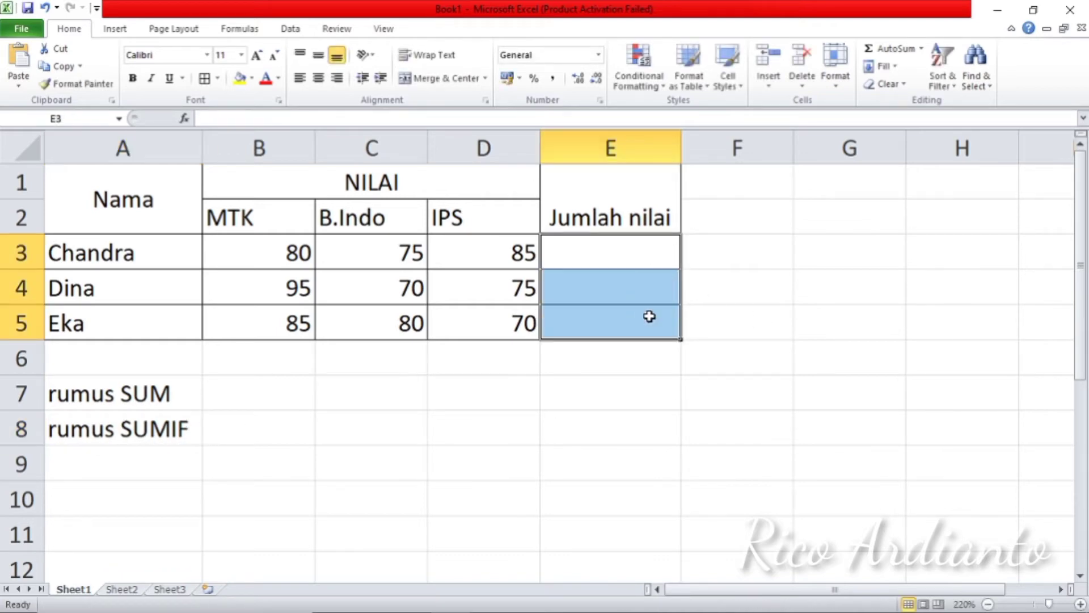
click(586, 390)
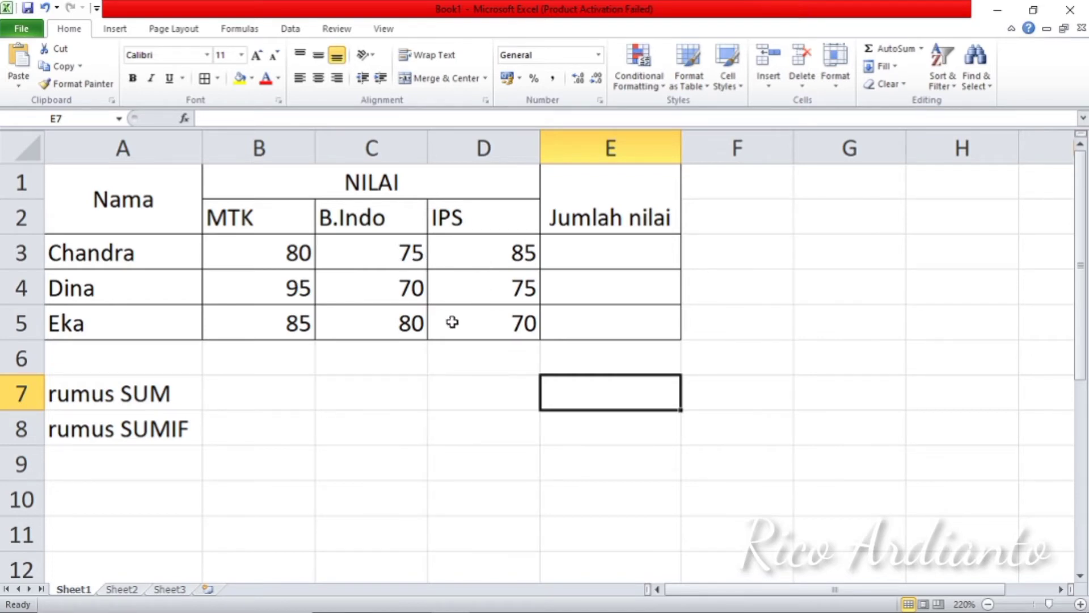
click(477, 257)
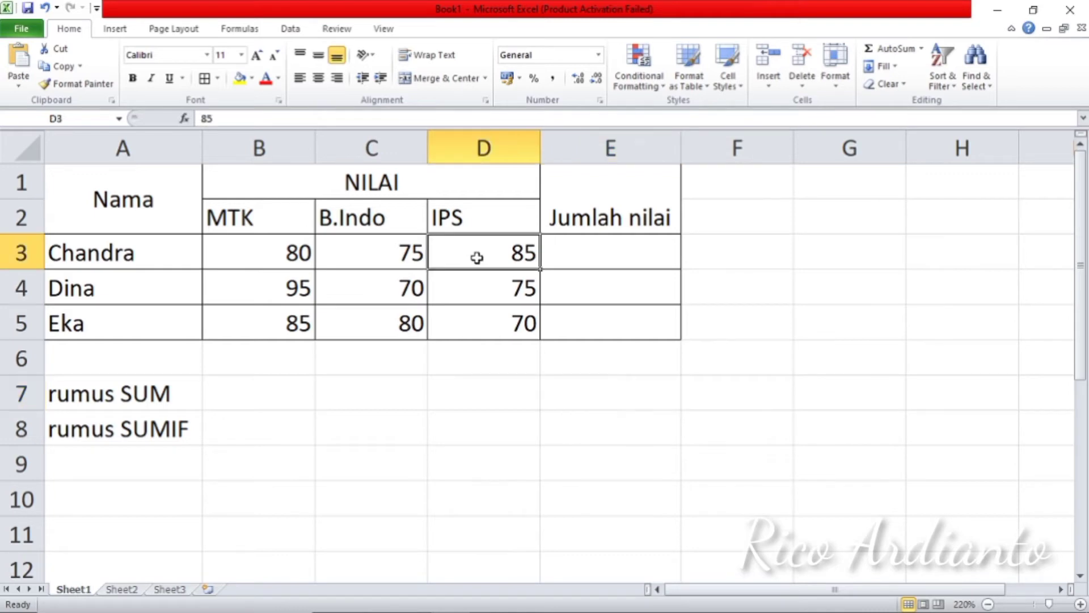
Change the IPS scores of the first and third students, cells D3 and D5, to 80.
text(80)
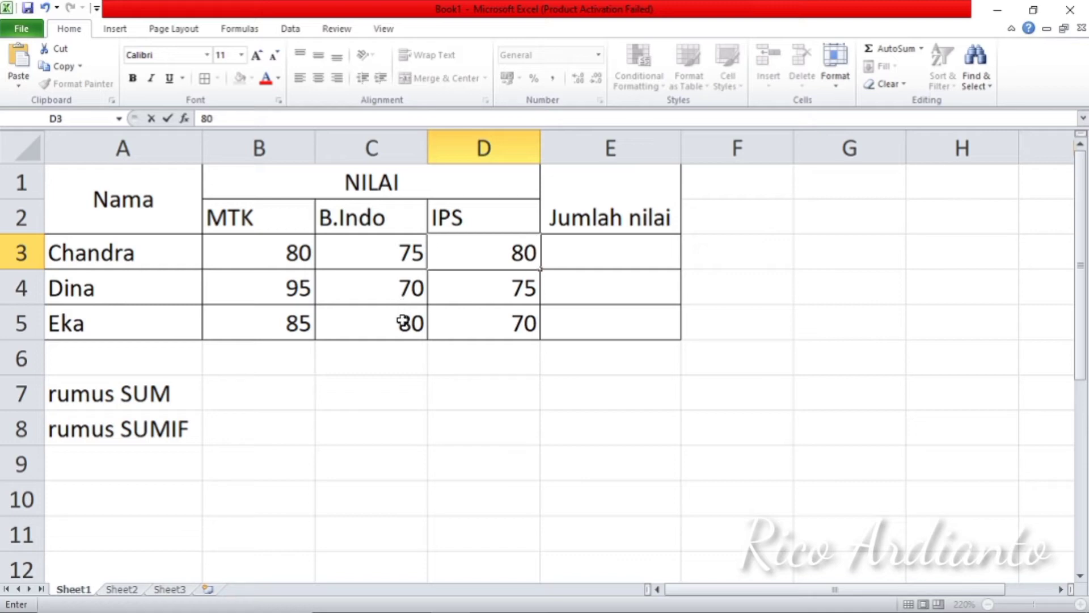
click(486, 322)
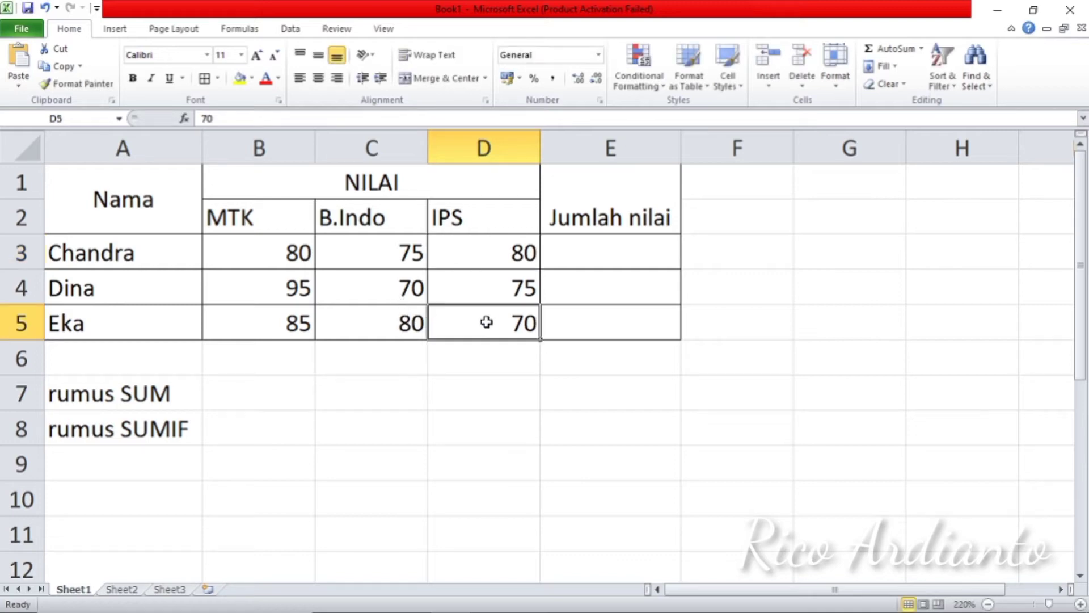
text(80)
Sum only the first student's scores equal to 80 in cell E3 with the formula =SUMIF(B3:D3;80).
click(586, 255)
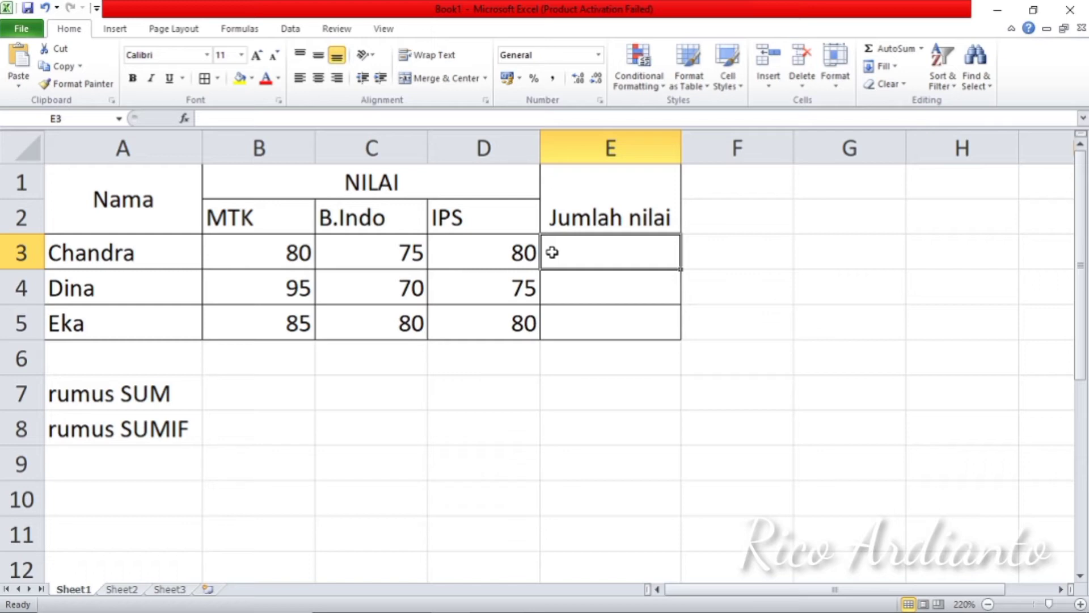
text(=)
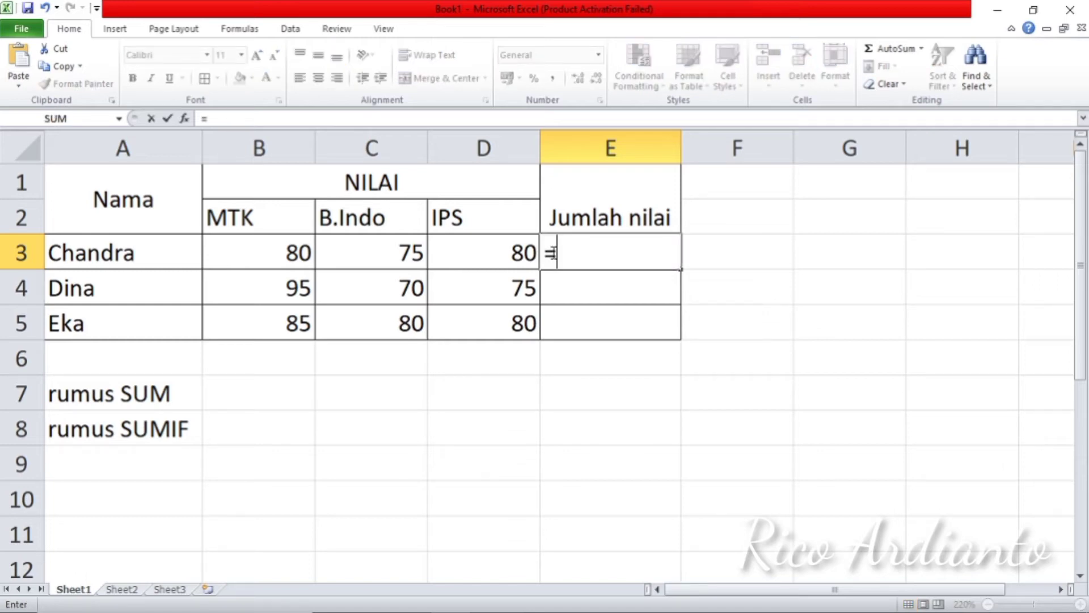
text(sumif)
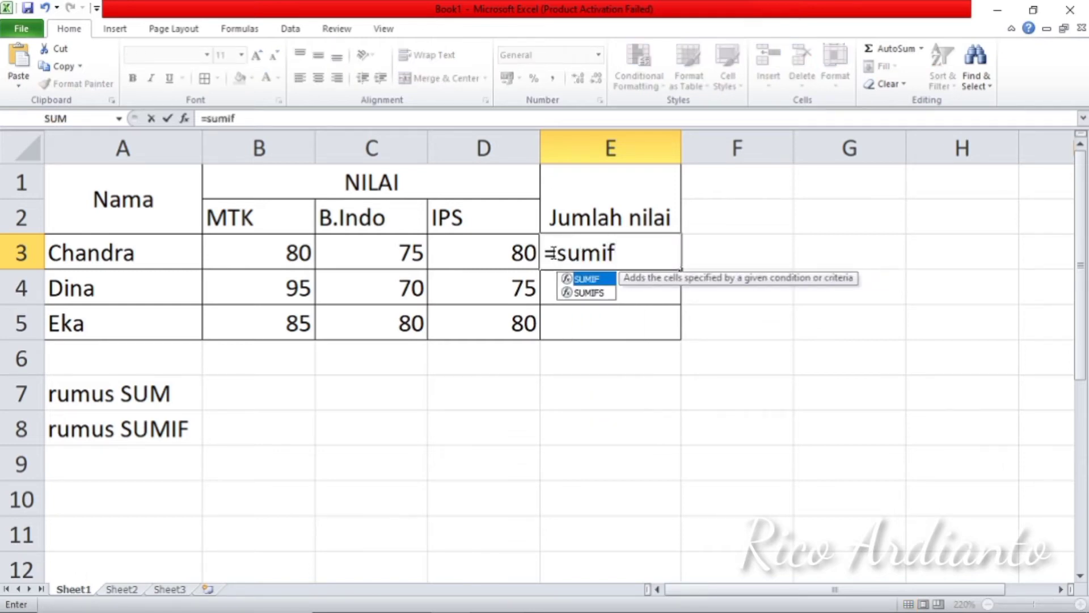
double_click(584, 279)
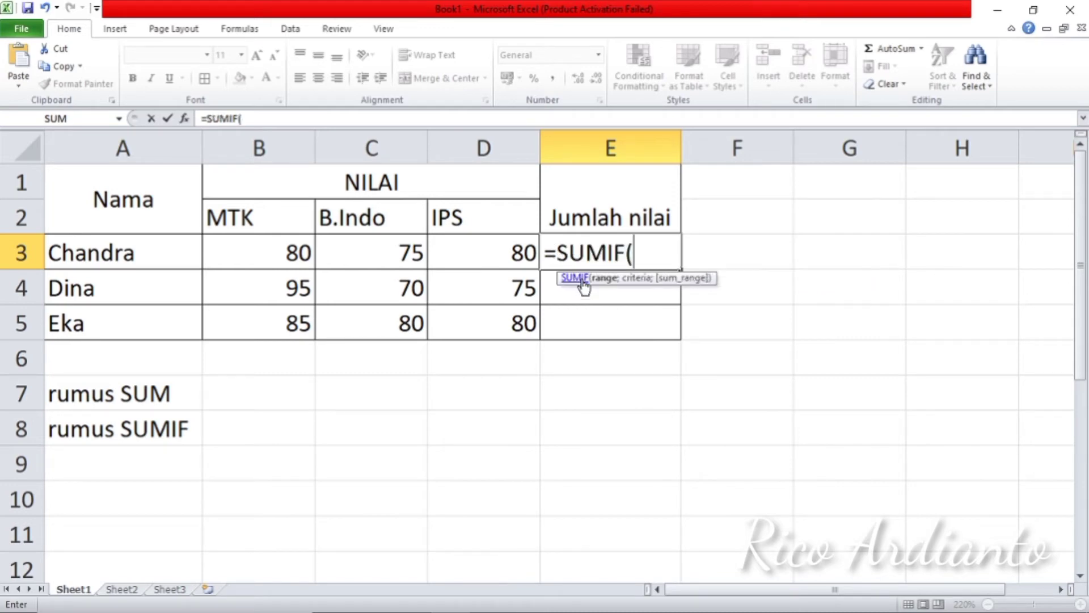
drag(267, 253, 450, 253)
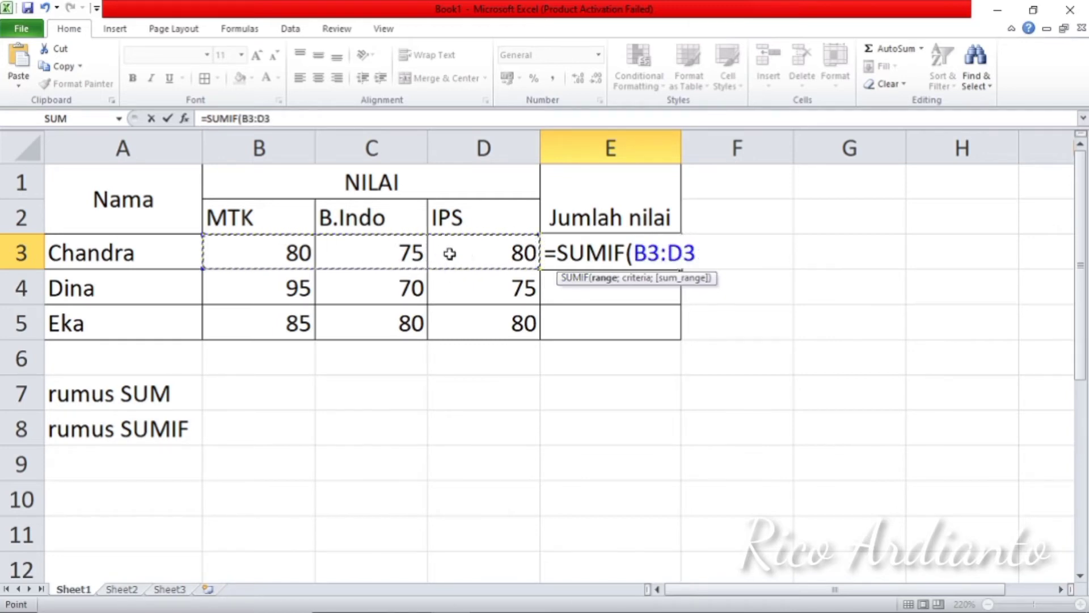
text(;)
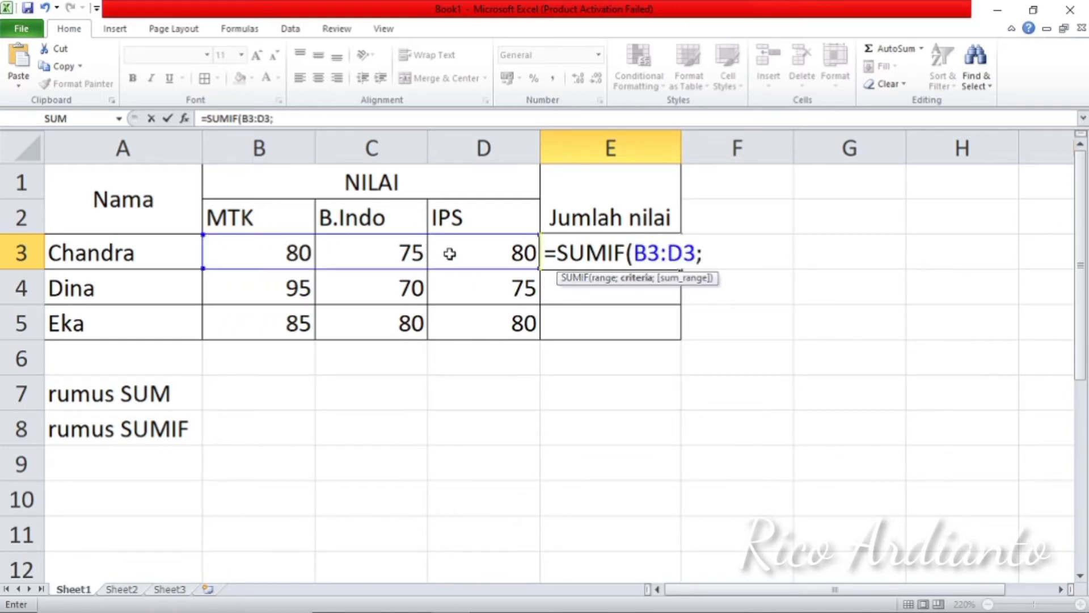
text(80)
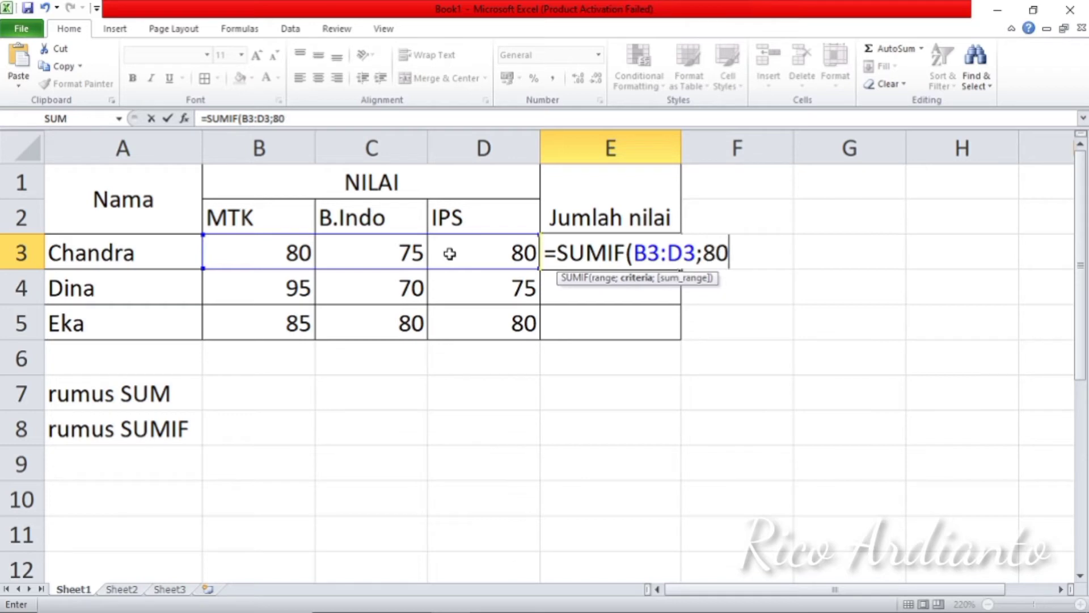
text())
key(Return)
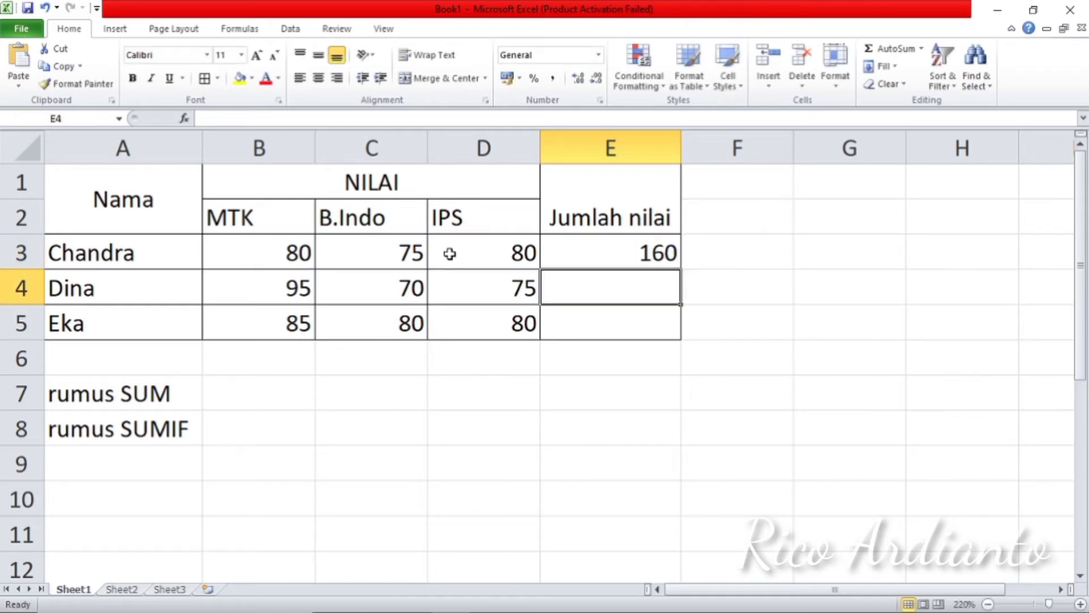
Examine the SUMIF formula in E3 and compare it with the matching scores in cells B3 and D3.
click(639, 255)
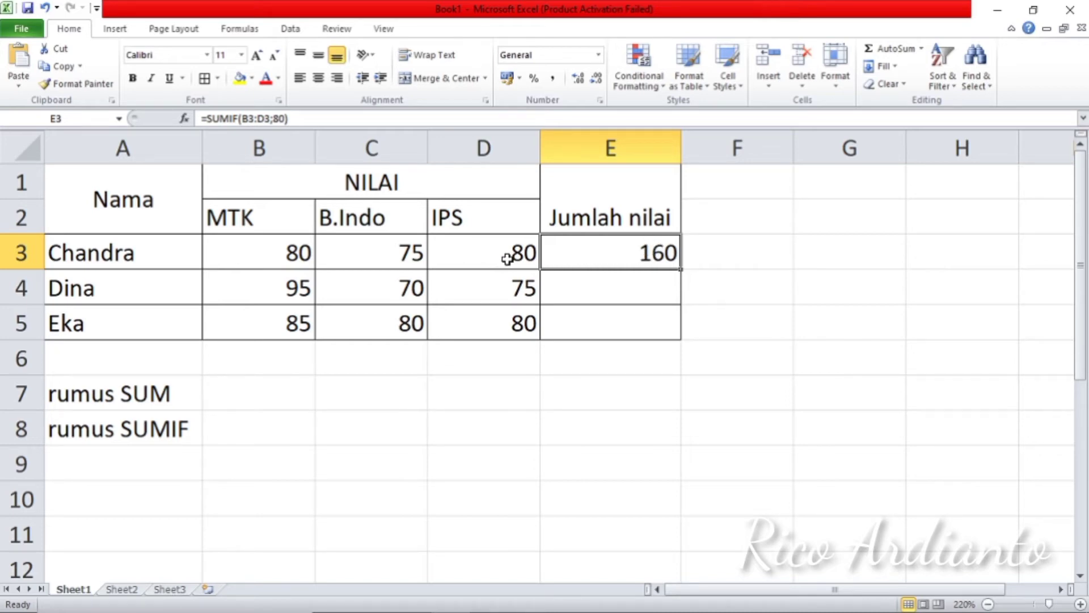
click(290, 257)
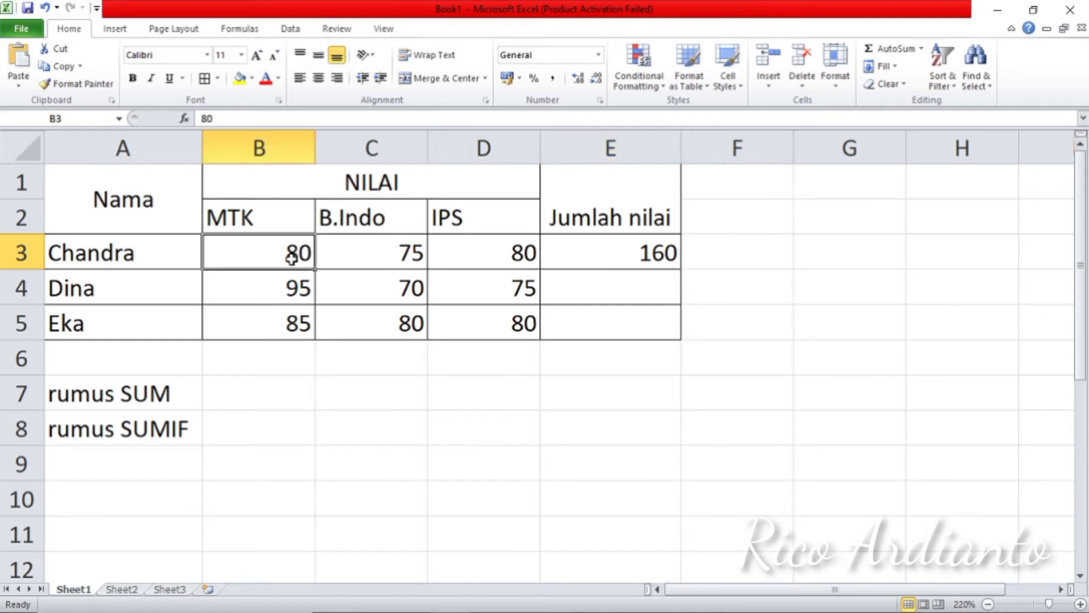
click(466, 258)
click(292, 259)
click(477, 251)
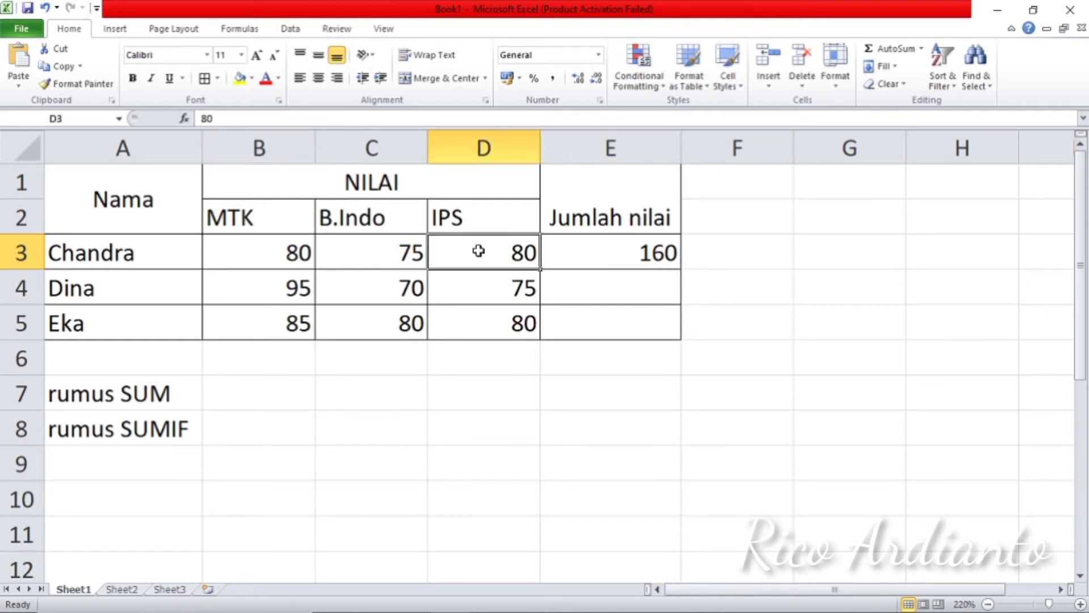
click(293, 252)
click(463, 250)
click(286, 252)
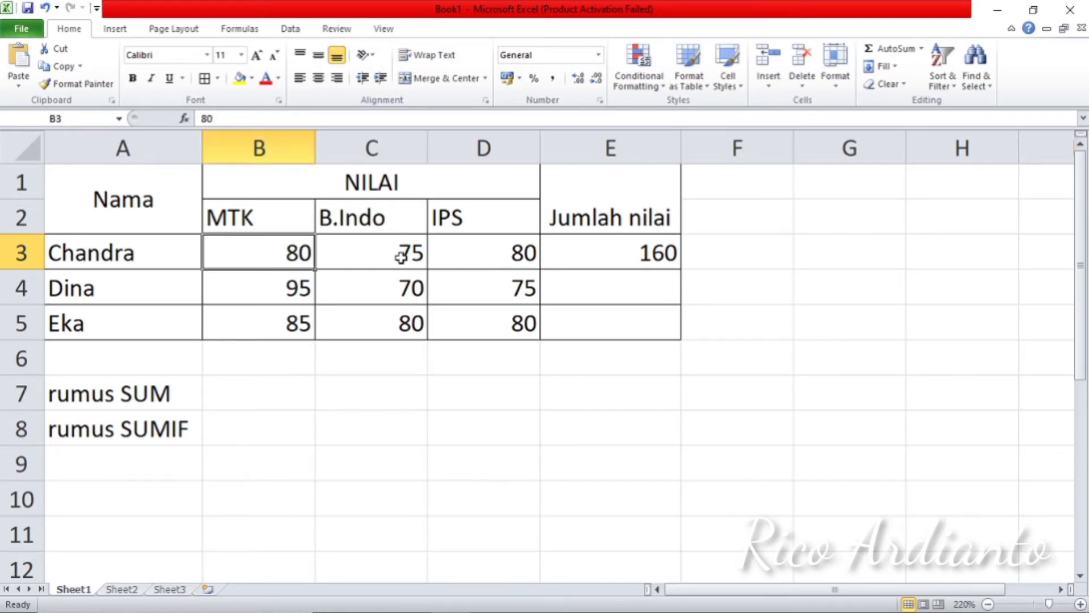
click(466, 253)
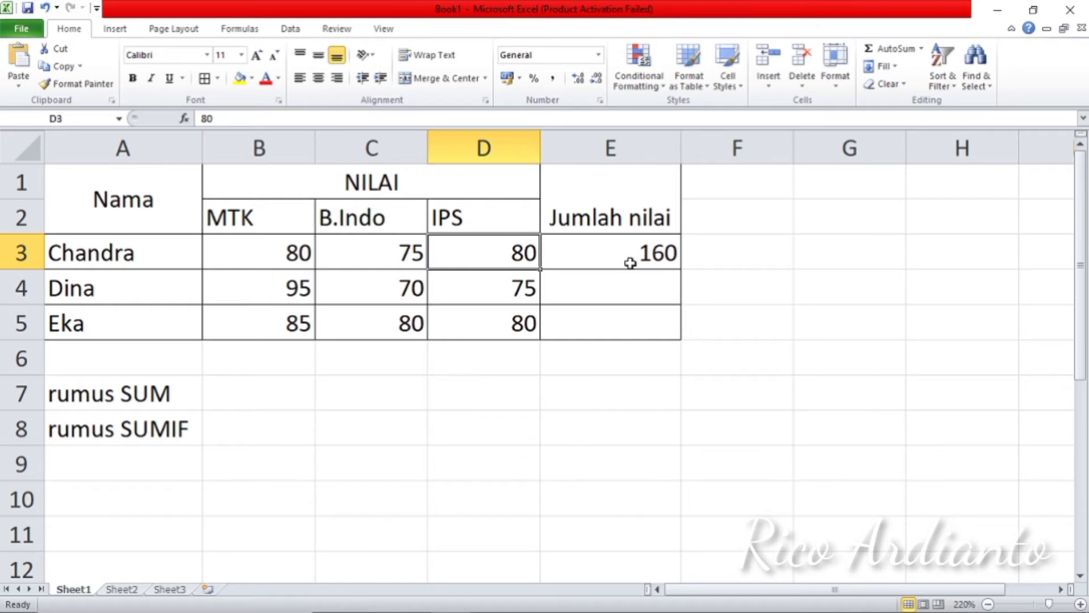
Sum only the second student's scores equal to 70 in cell E4 with the formula =SUMIF(B4:D4;70).
click(613, 291)
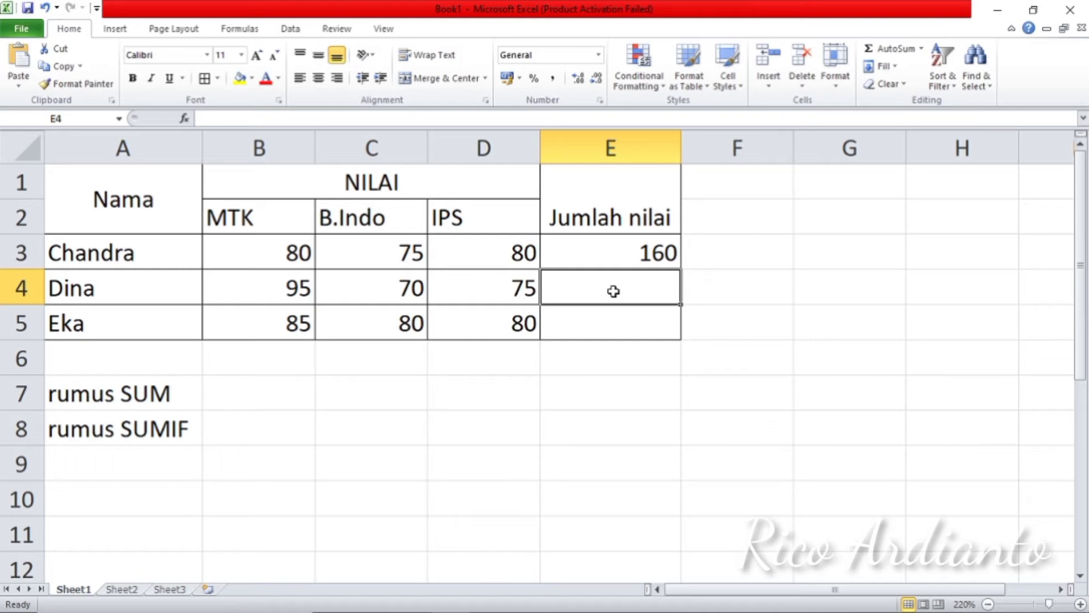
text(=sum)
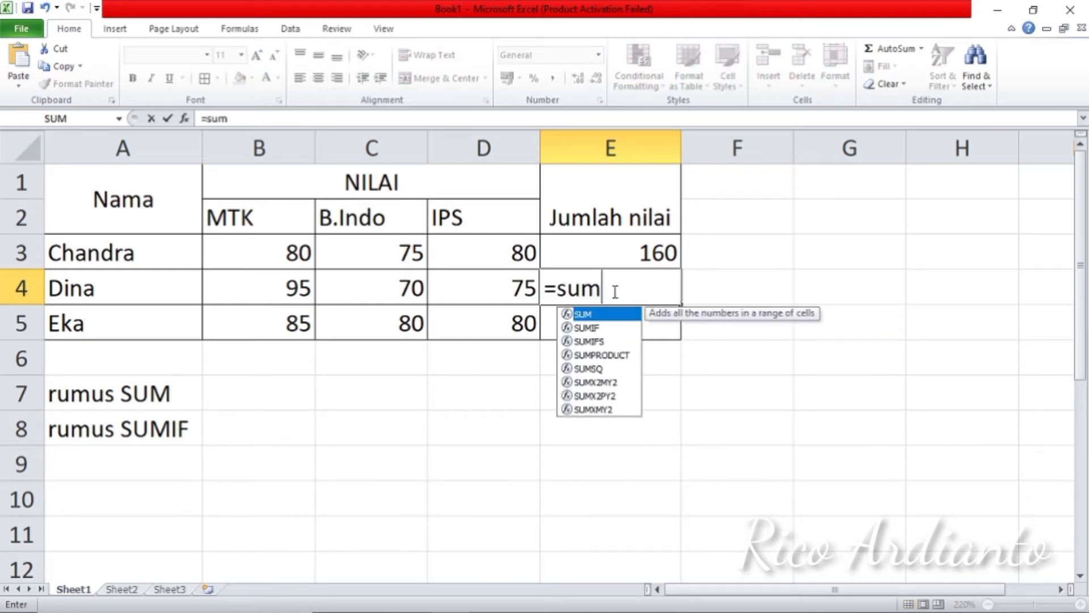
text(if)
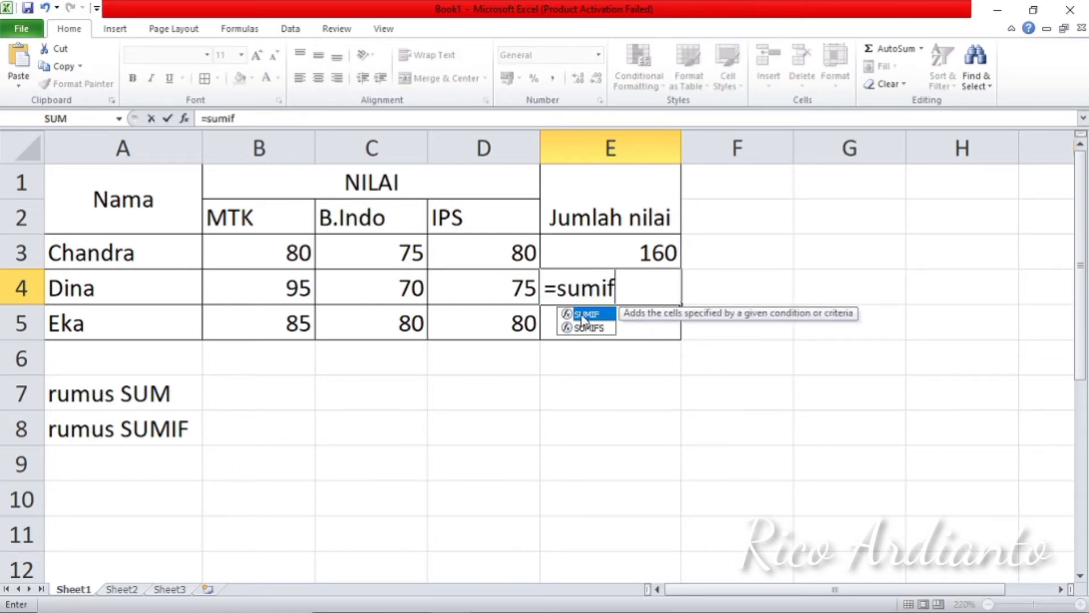
double_click(583, 316)
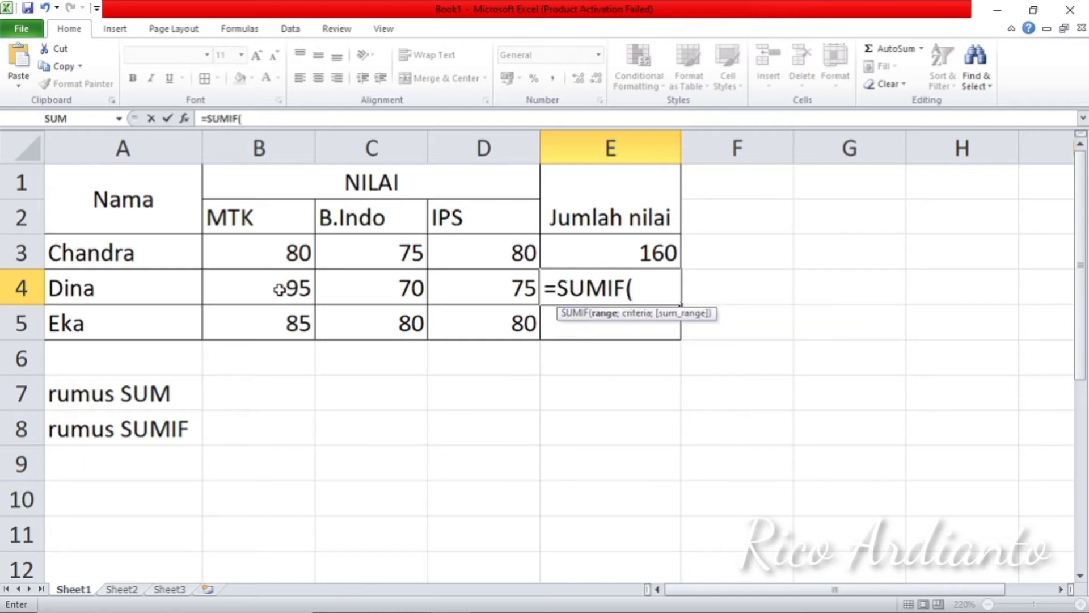
drag(279, 290, 453, 288)
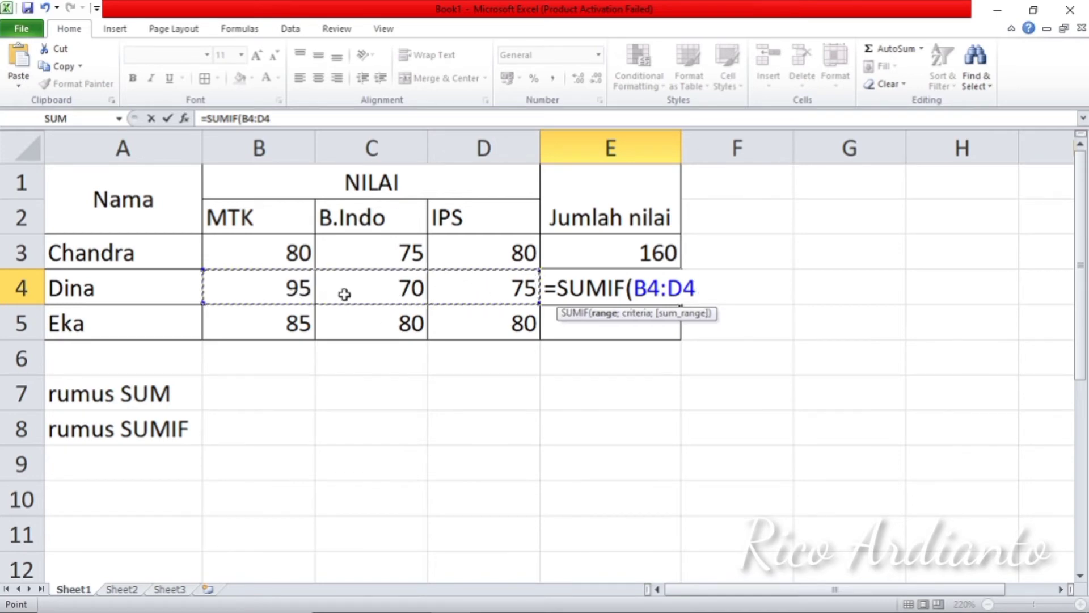
text(;)
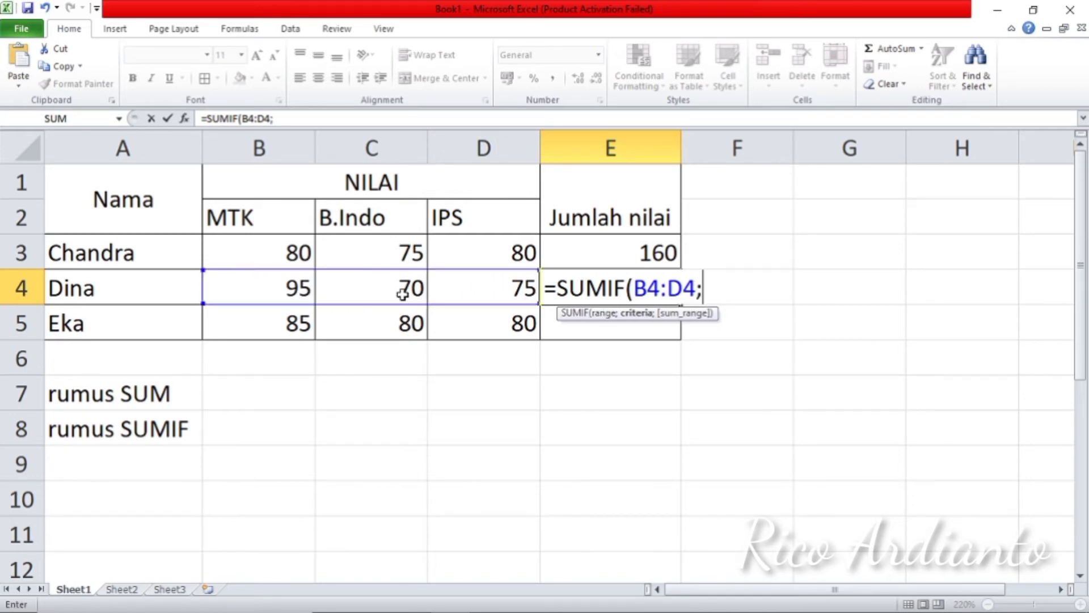
text(70))
key(Return)
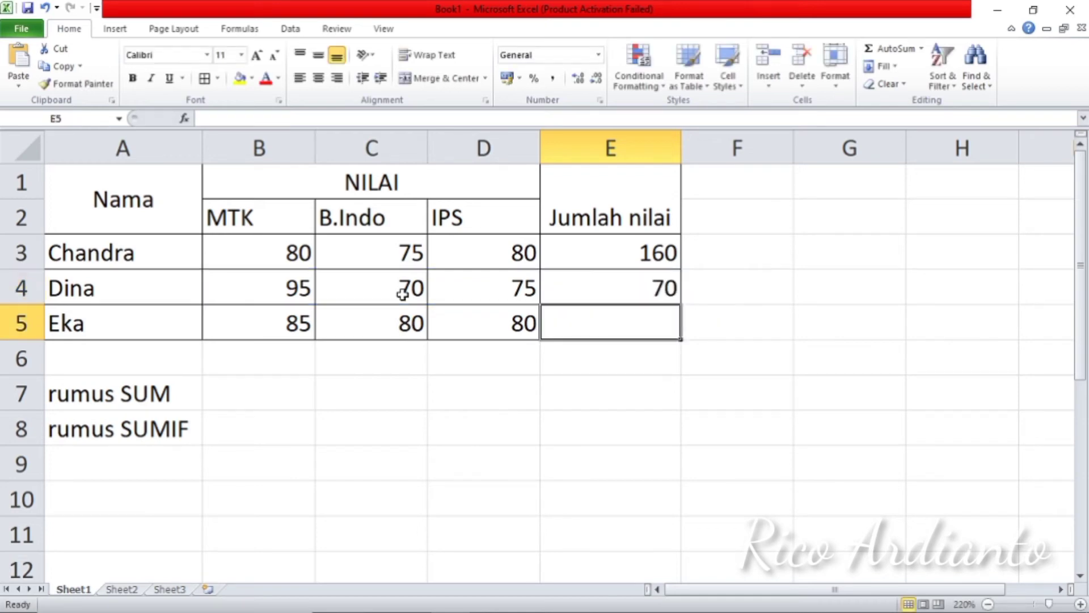
click(619, 292)
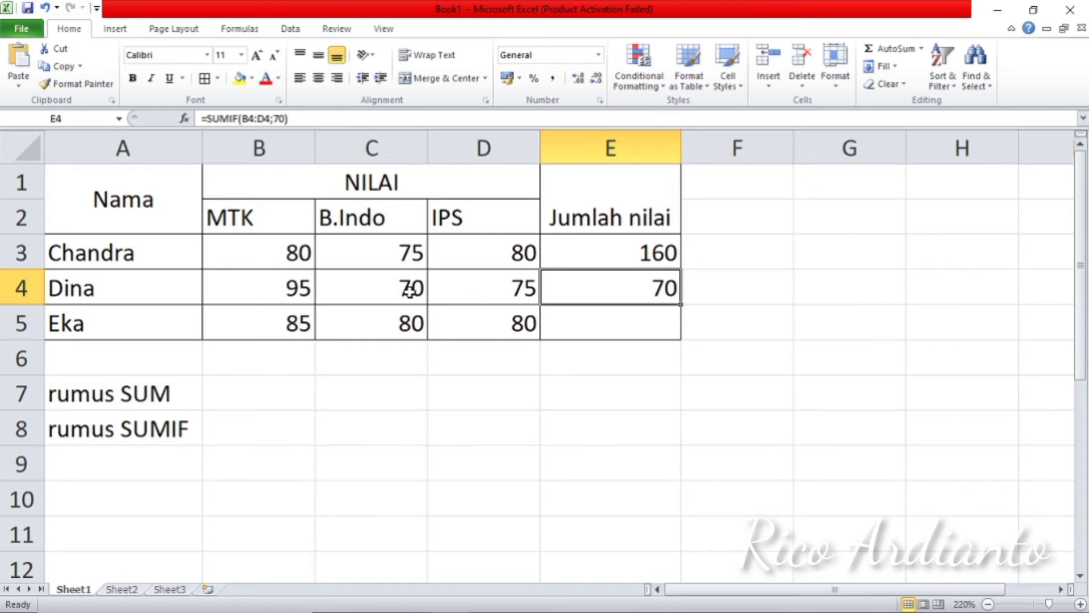
Sum only the third student's scores equal to 80 in cell E5 with the formula =SUMIF(B5:D5;80).
click(593, 331)
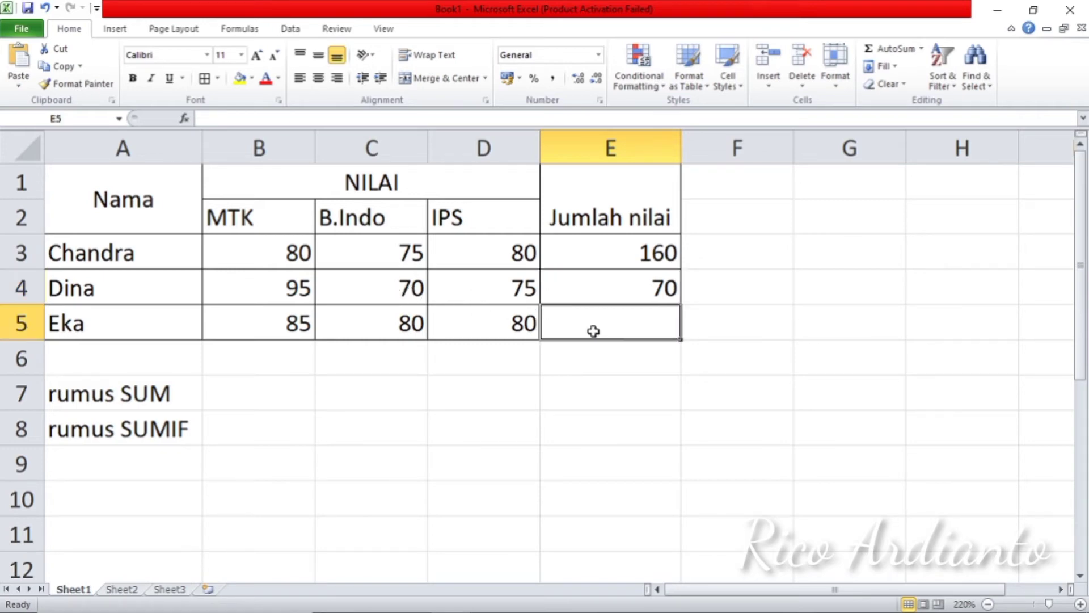
text(=)
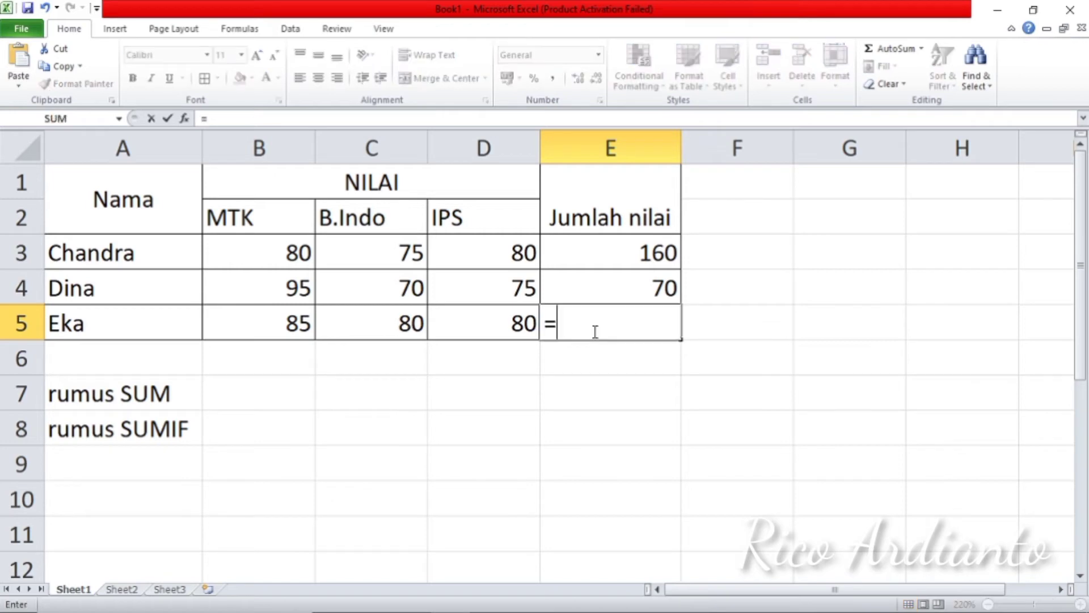
text(sumi)
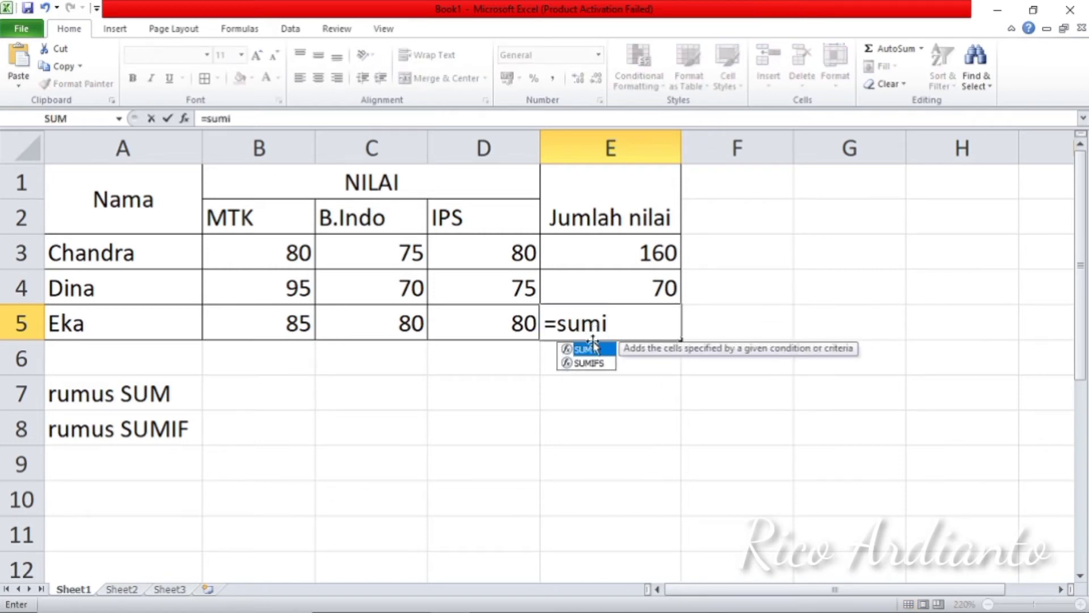
double_click(593, 350)
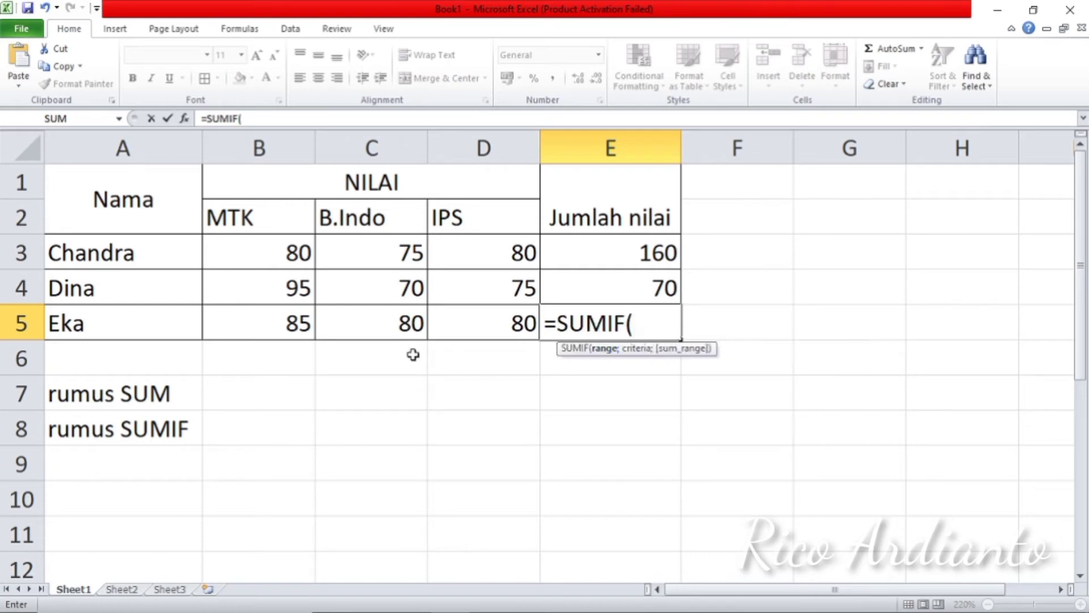
drag(289, 321, 444, 324)
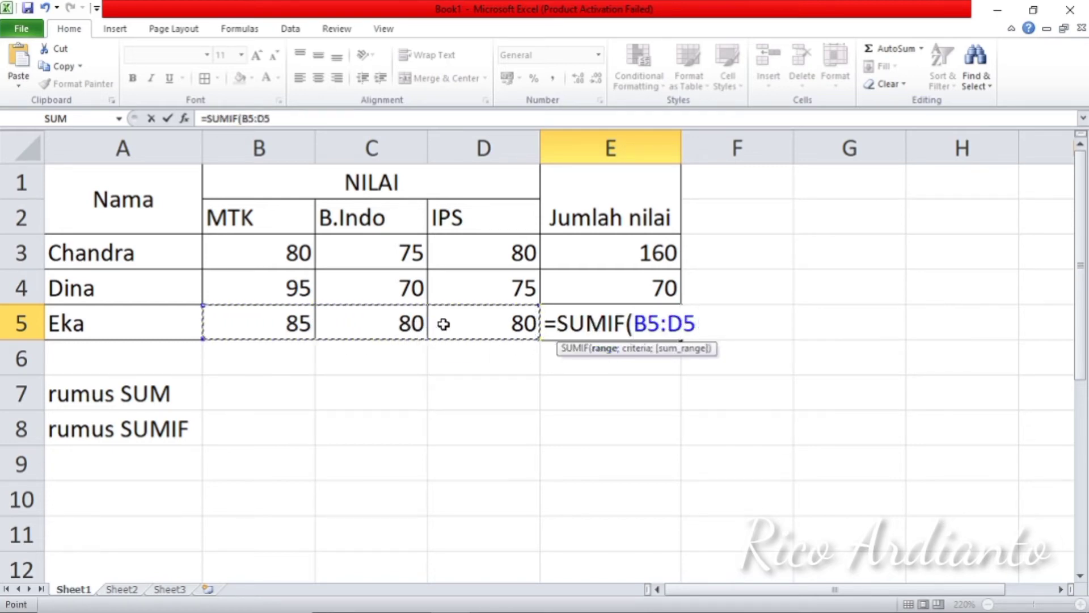
text(;80)
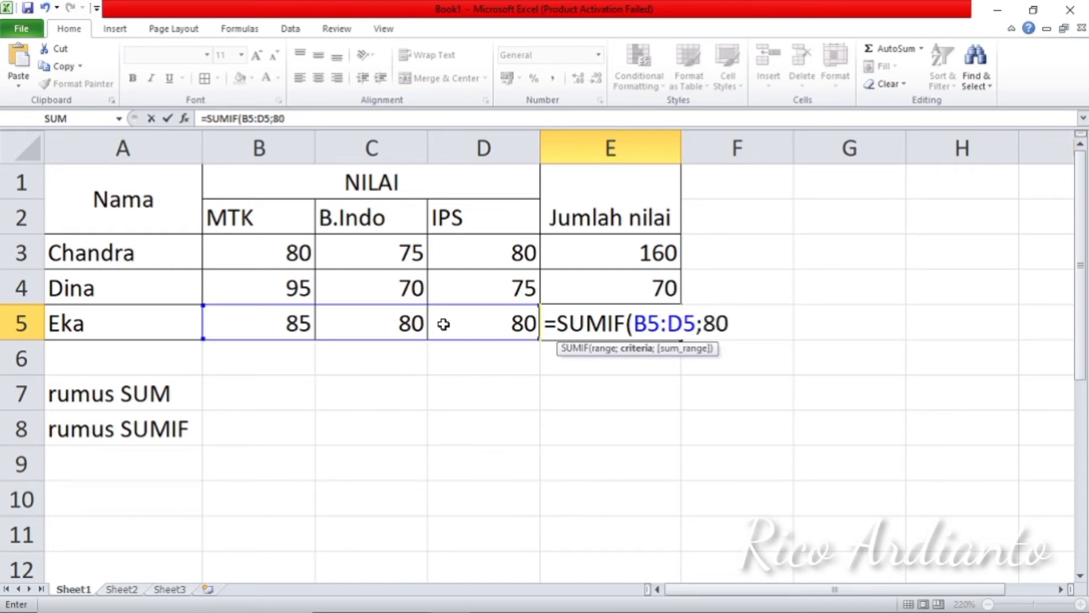
text())
key(Return)
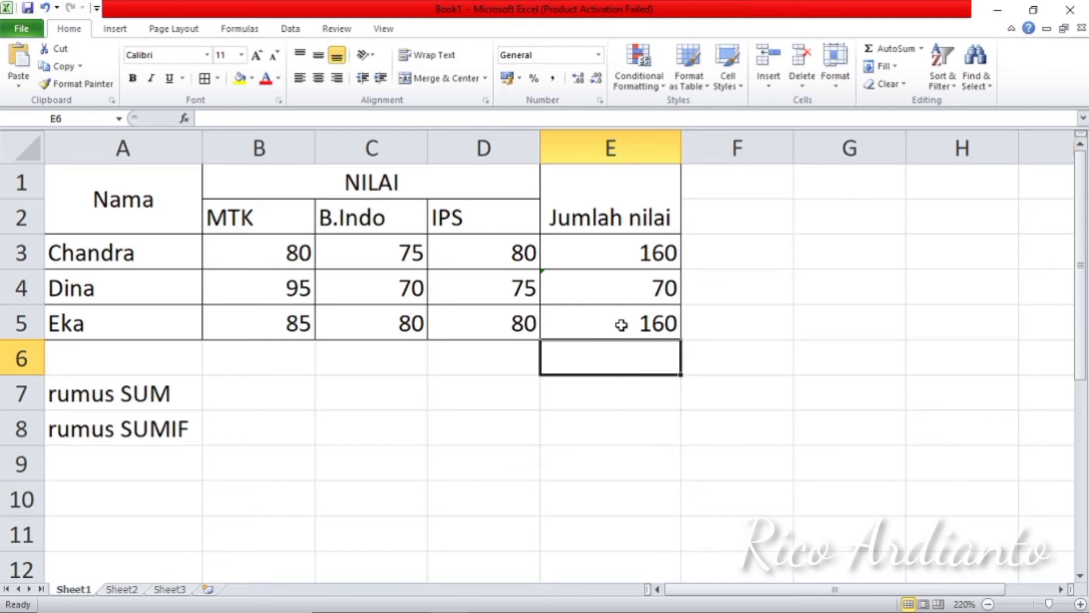
Enter the label "rumus AVERAGE" in cell A9, directly under the SUMIF label.
click(94, 465)
double_click(94, 465)
text(rum)
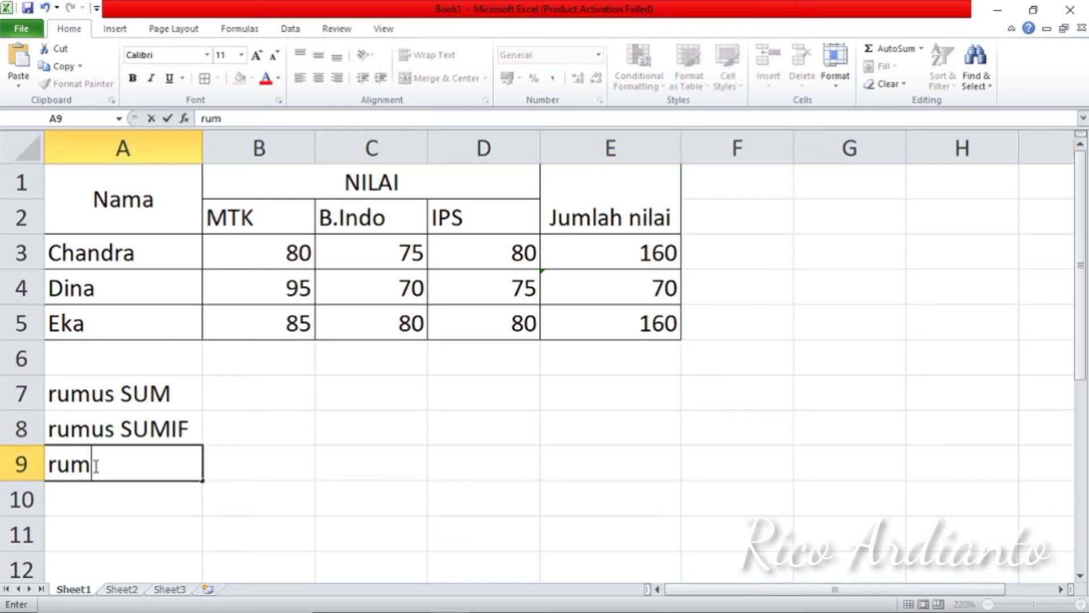
text(us A)
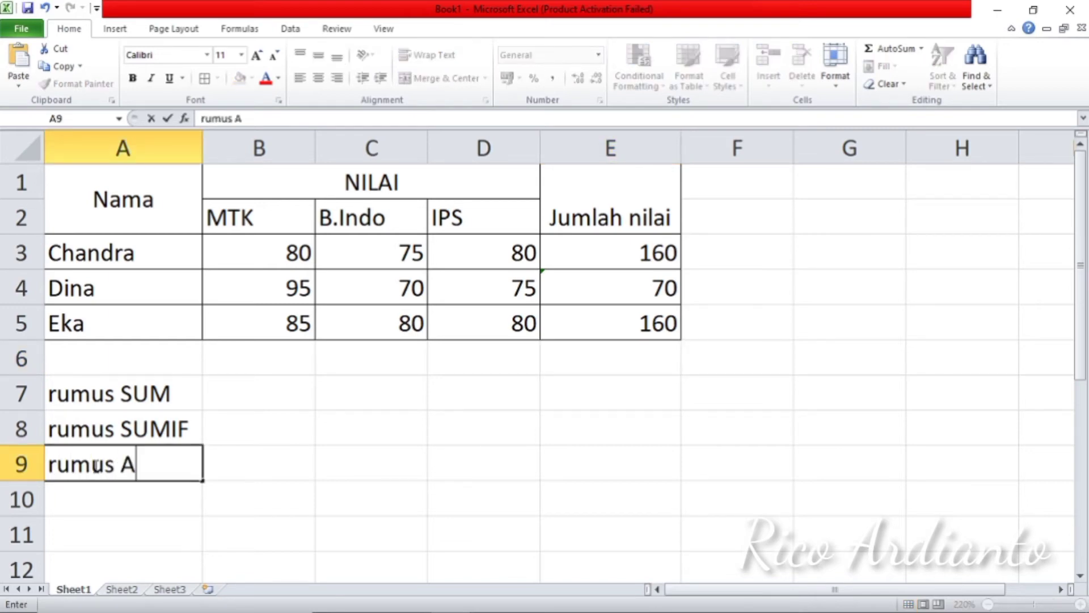
text(VERAGE)
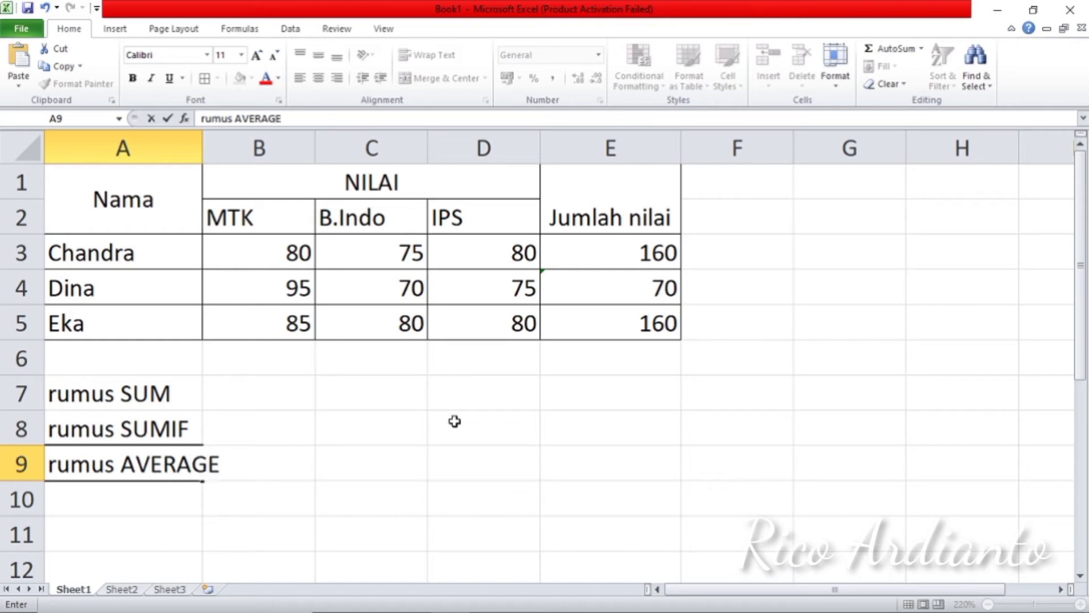
click(606, 368)
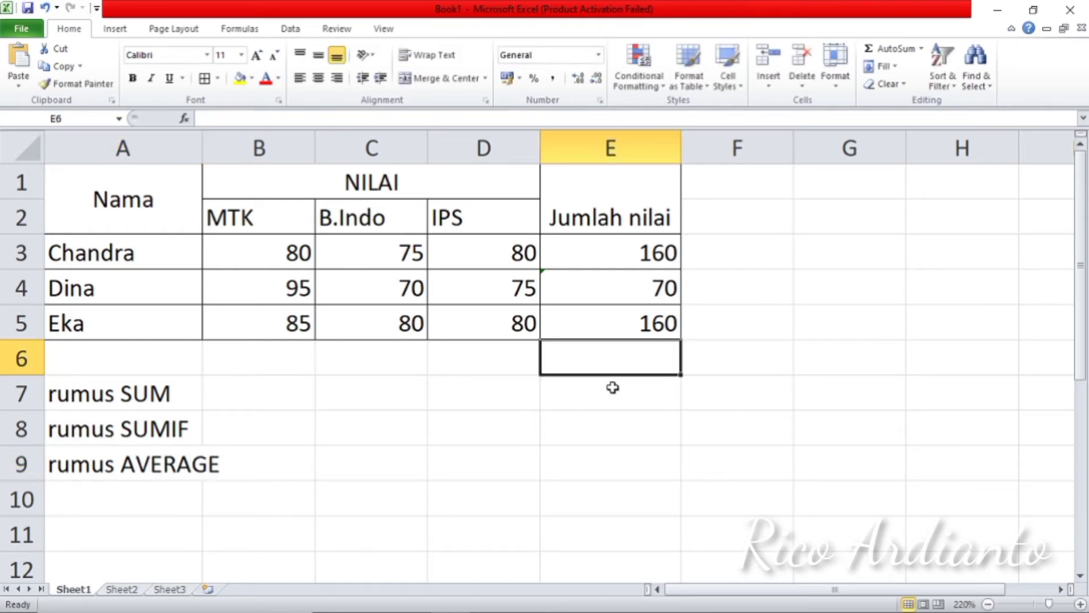
Clear the SUMIF results in E3:E5 and average the first student's scores in cell E3 with the formula =AVERAGE(B3:D3).
drag(615, 250, 618, 317)
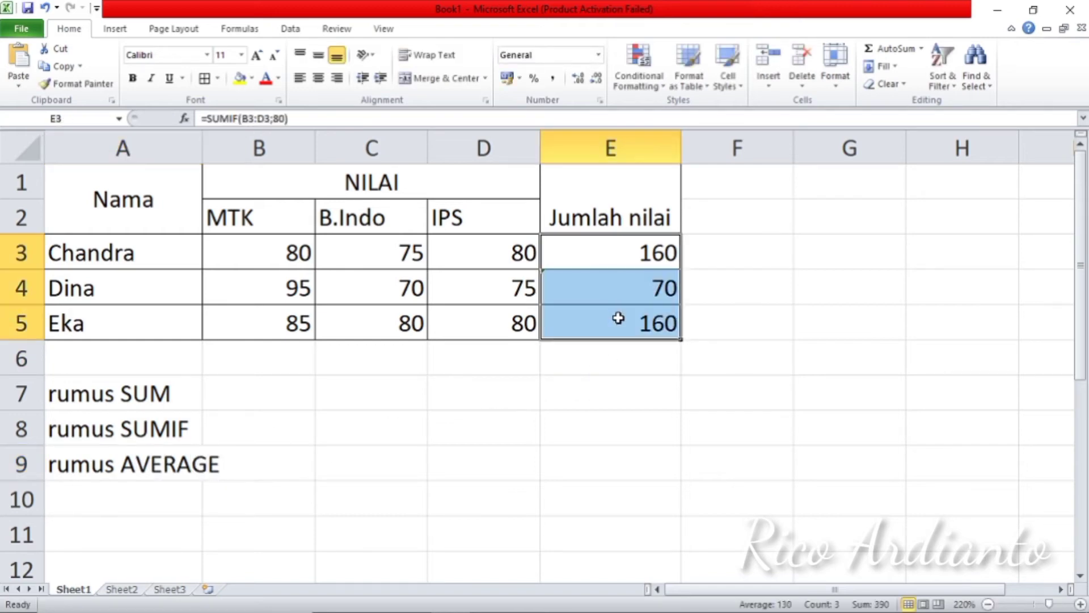
key(Delete)
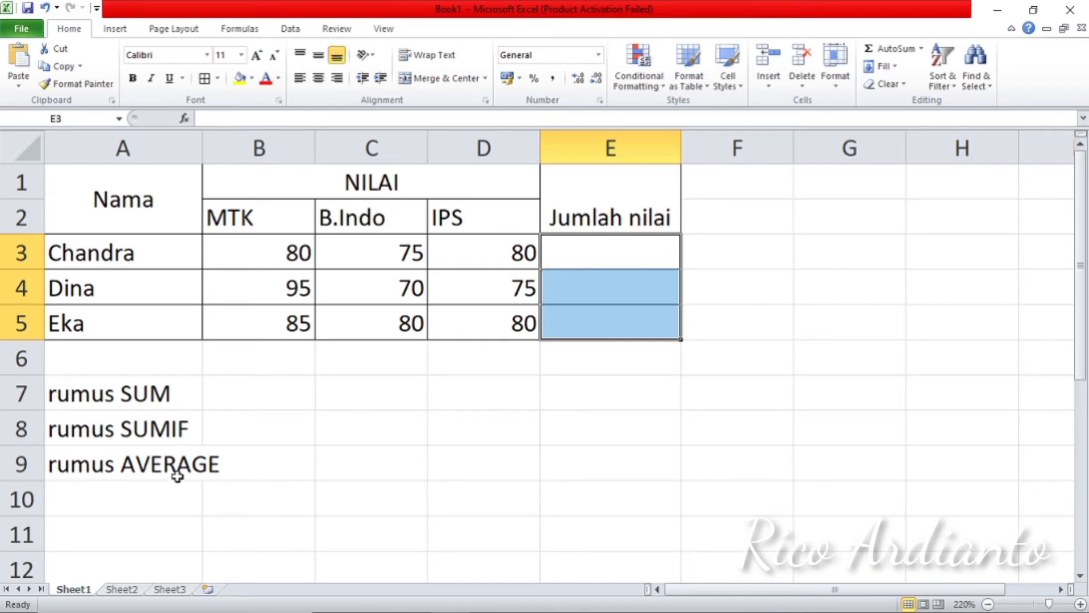
click(579, 253)
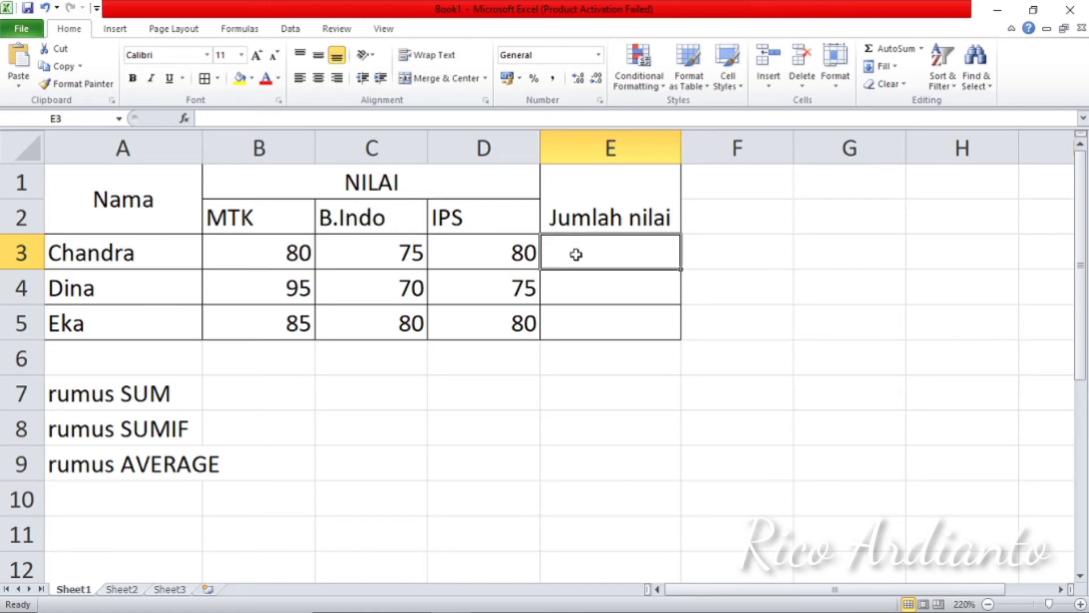
text(=)
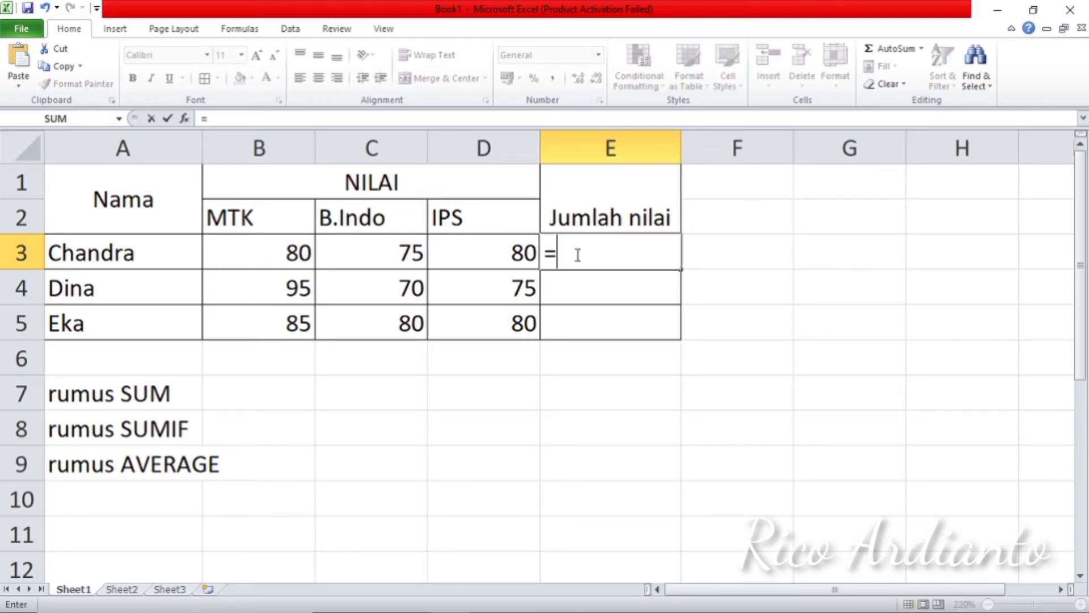
text(Aver)
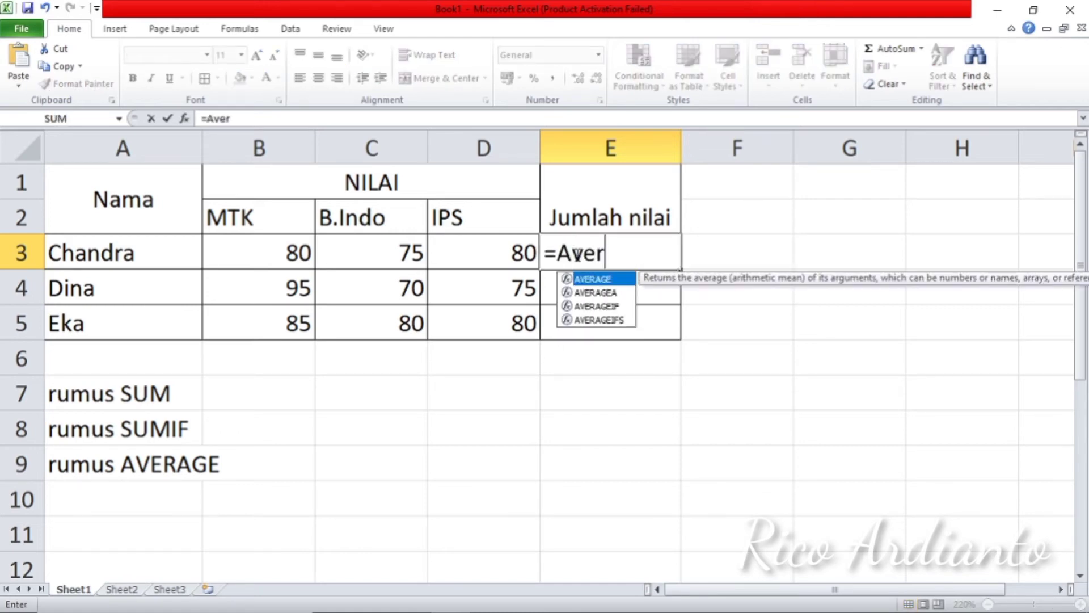
double_click(594, 281)
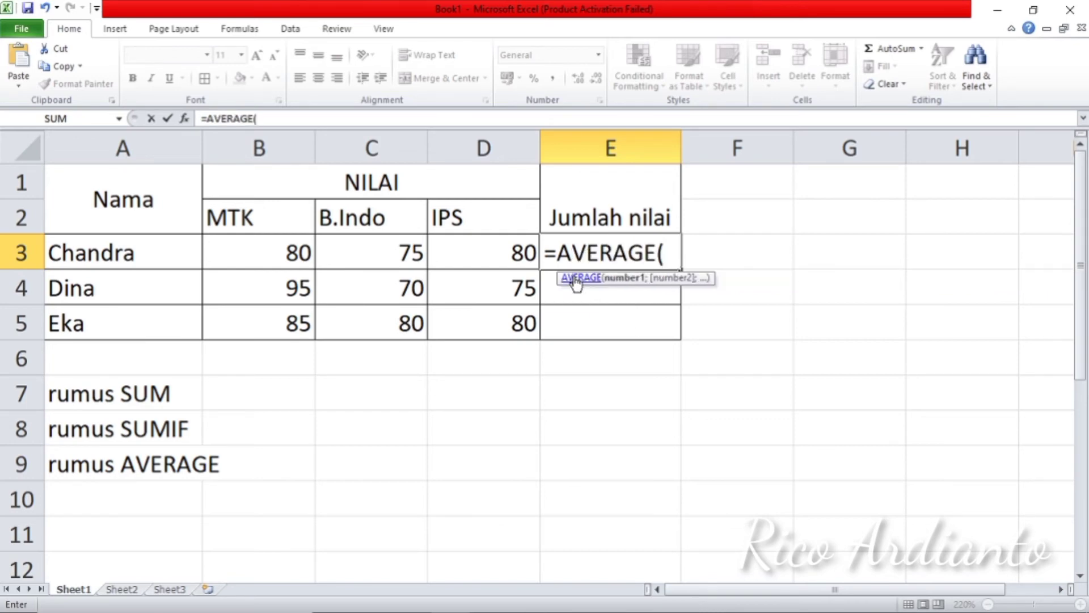
drag(257, 245, 453, 254)
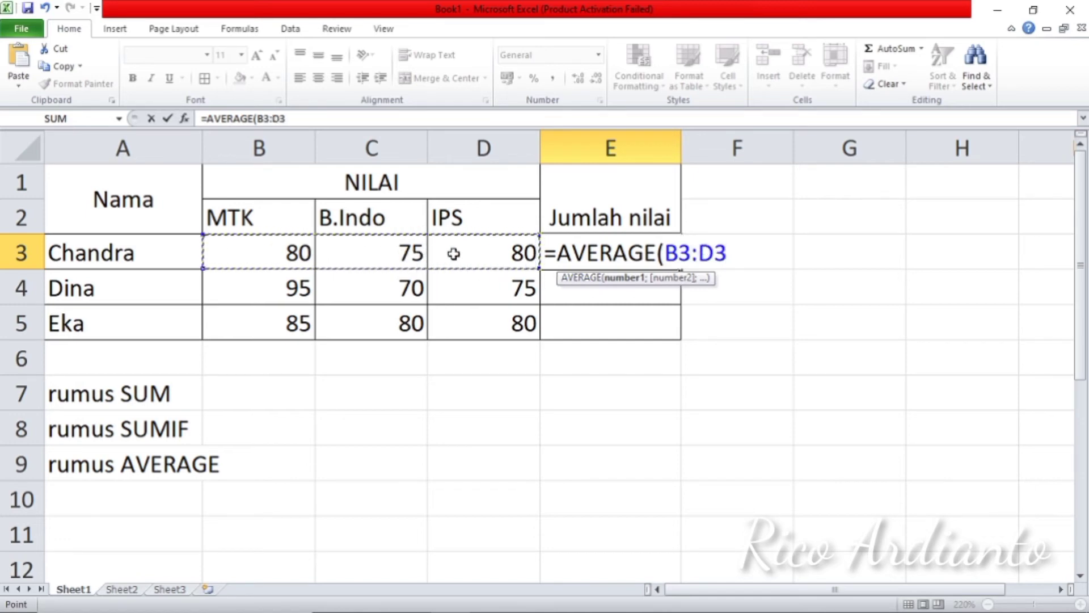
text())
key(Return)
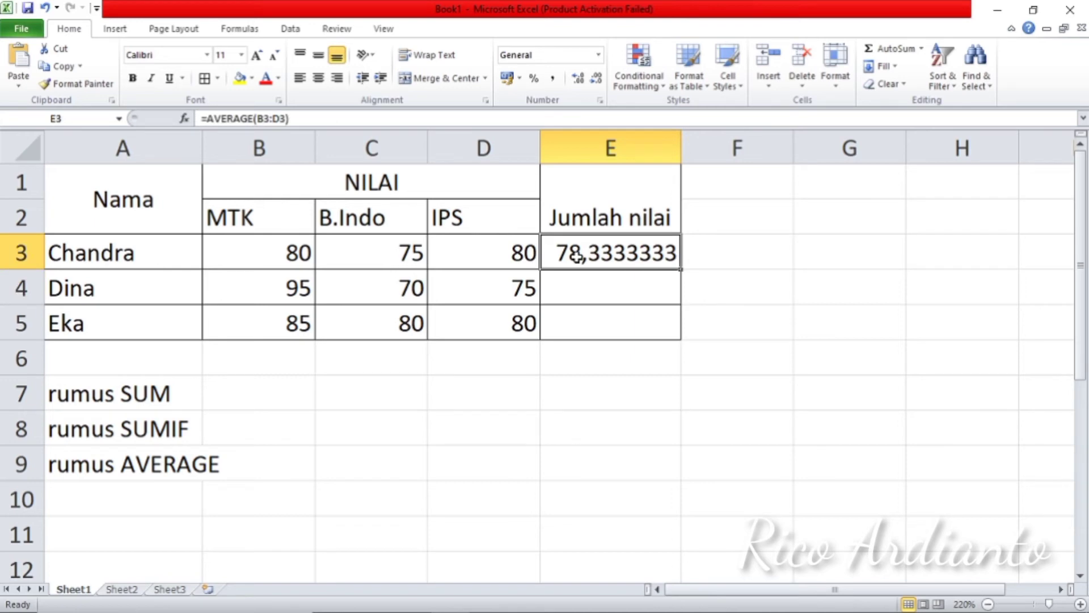
Average the second student's scores in cell E4 with the formula =AVERAGE(B4:D4).
click(600, 292)
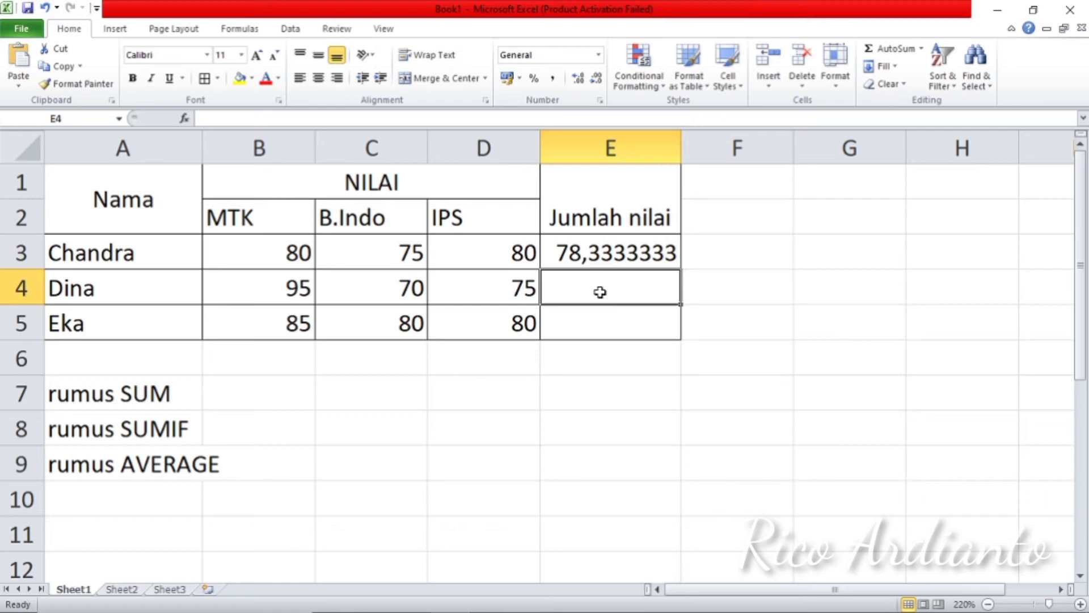
text(=)
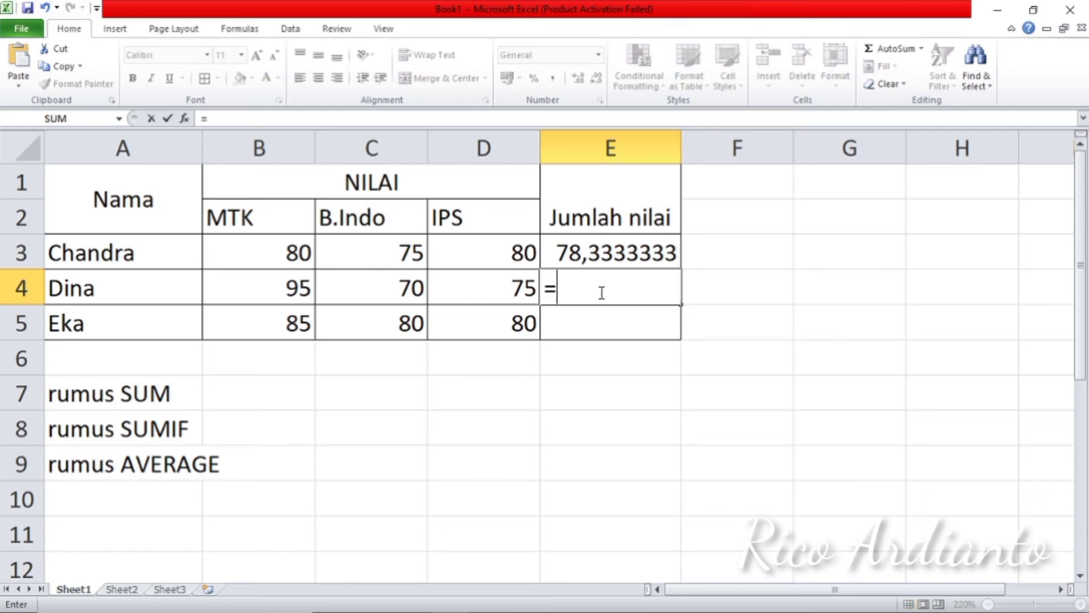
text(aver)
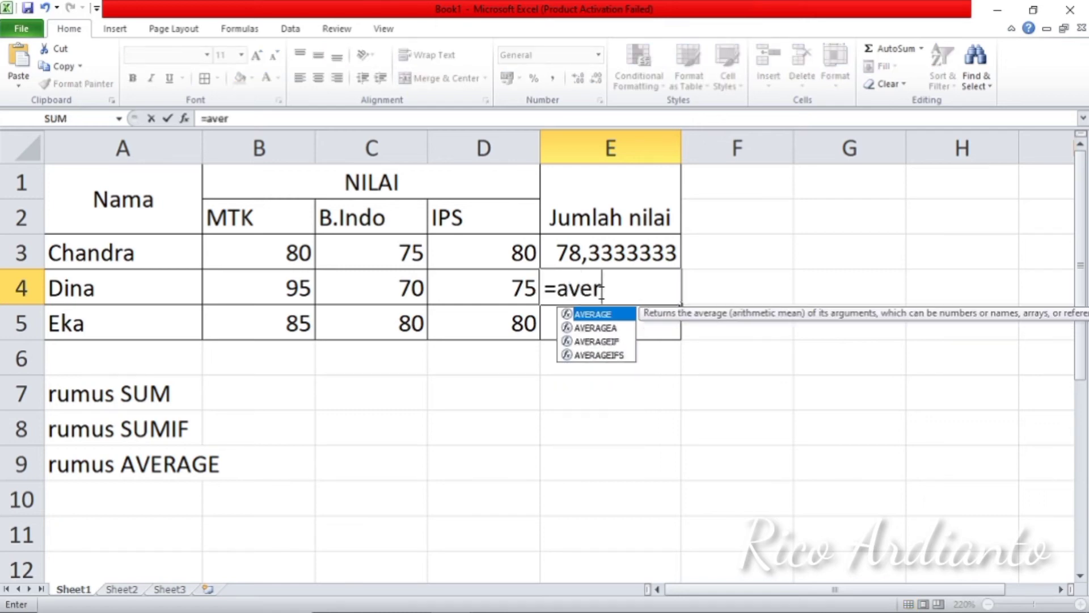
double_click(601, 315)
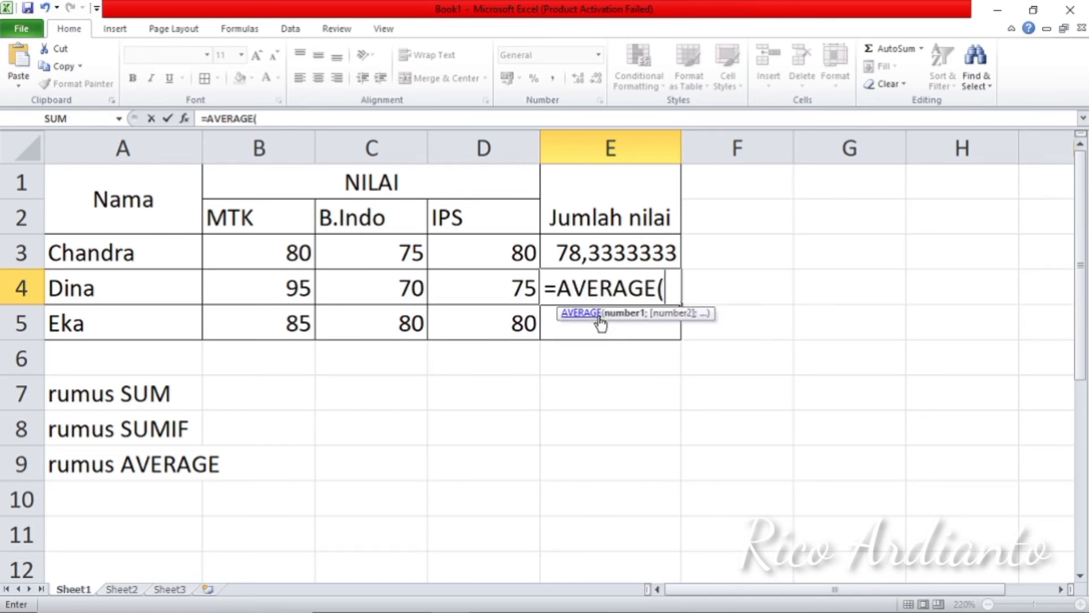
drag(301, 295, 458, 293)
text())
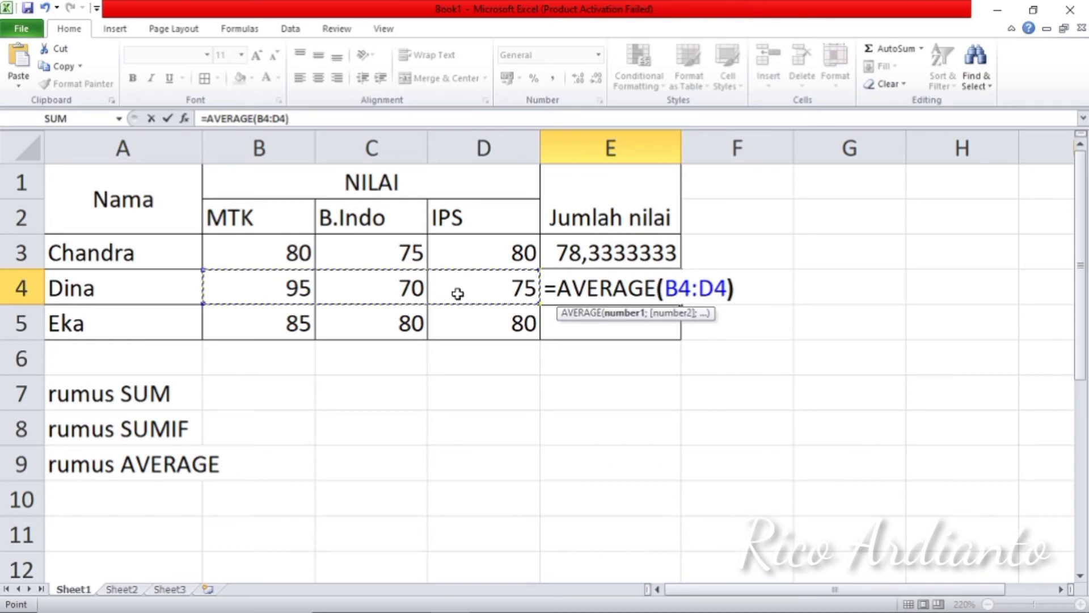
key(Return)
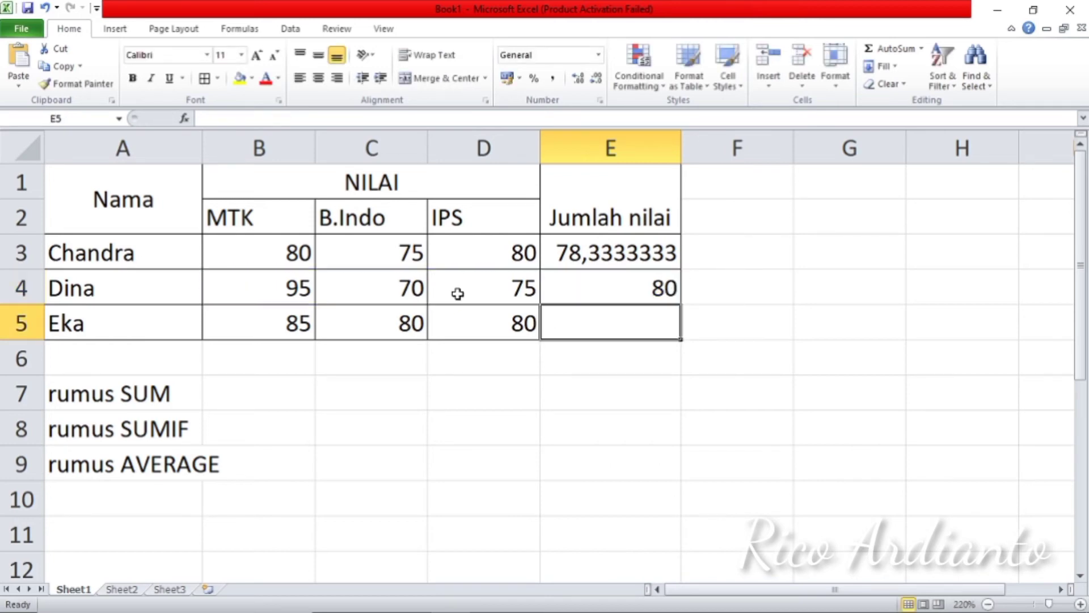
click(595, 292)
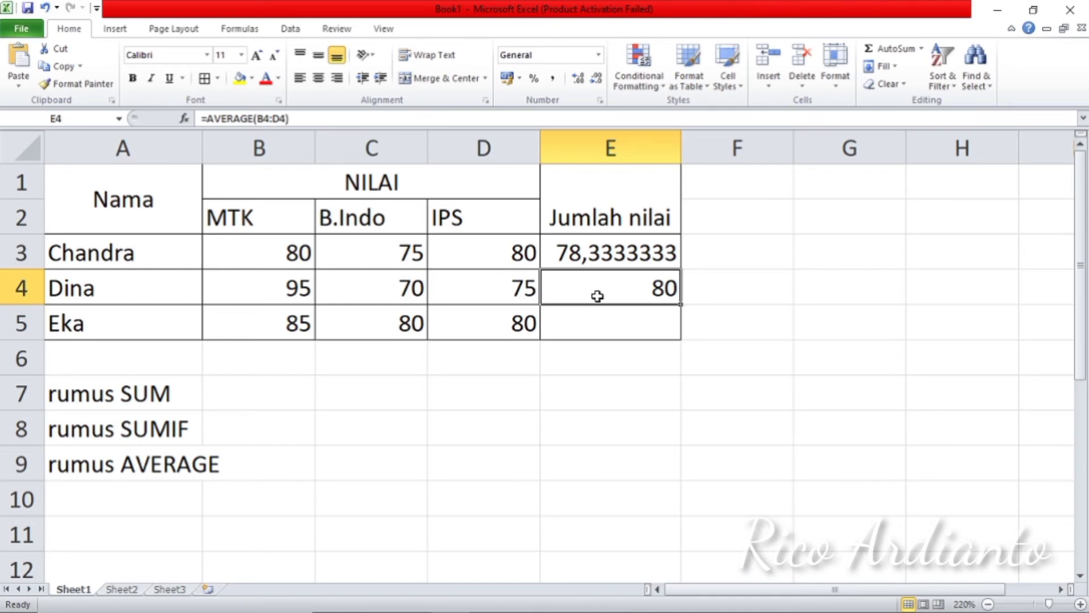
Average the third student's scores in cell E5 with the formula =AVERAGE(B5:D5).
click(581, 329)
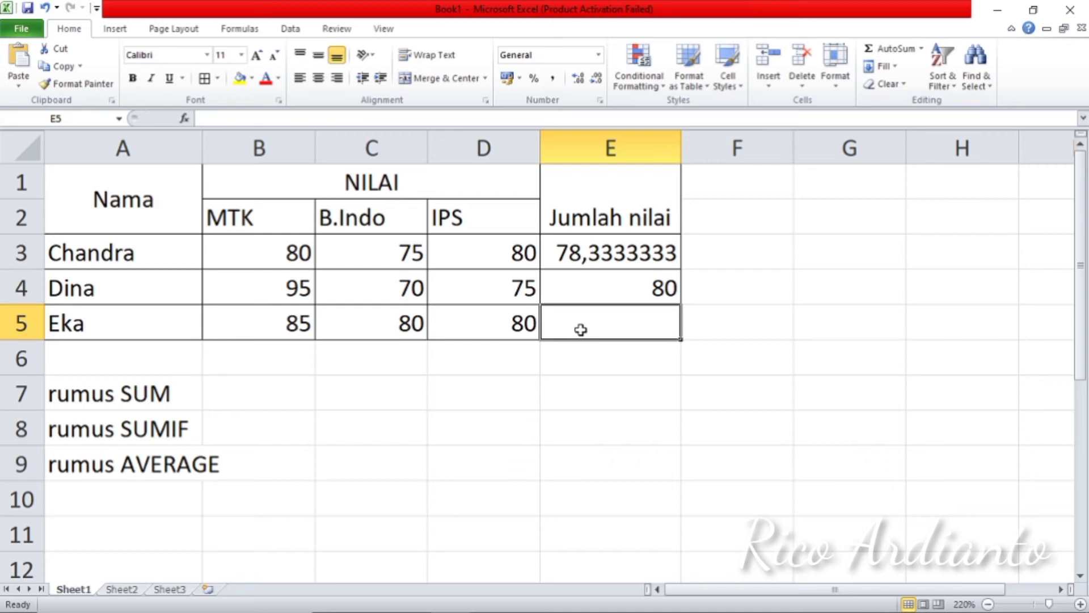
text(=)
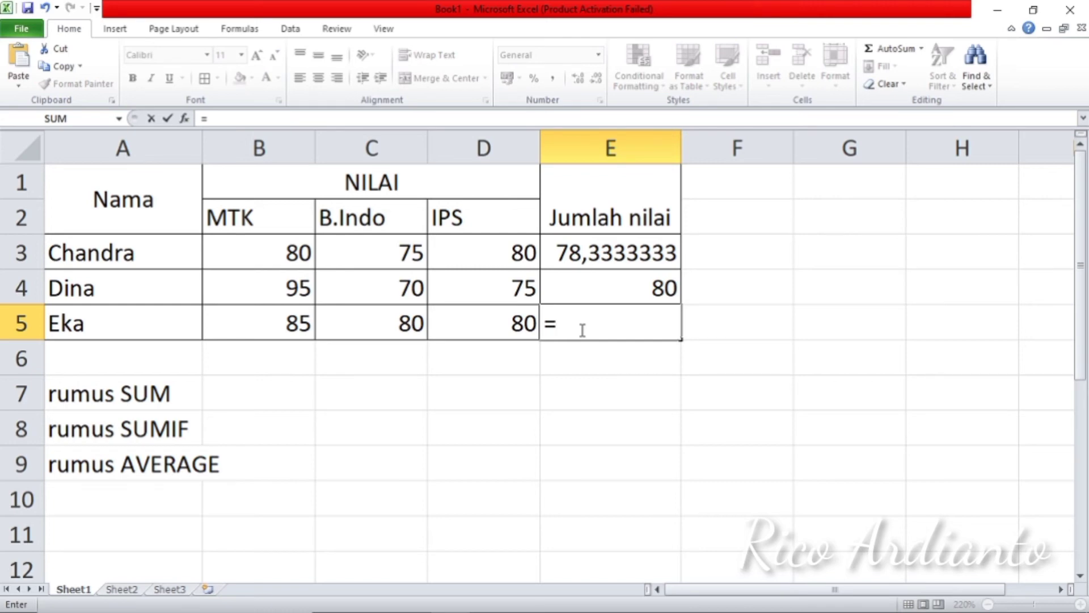
text(avera)
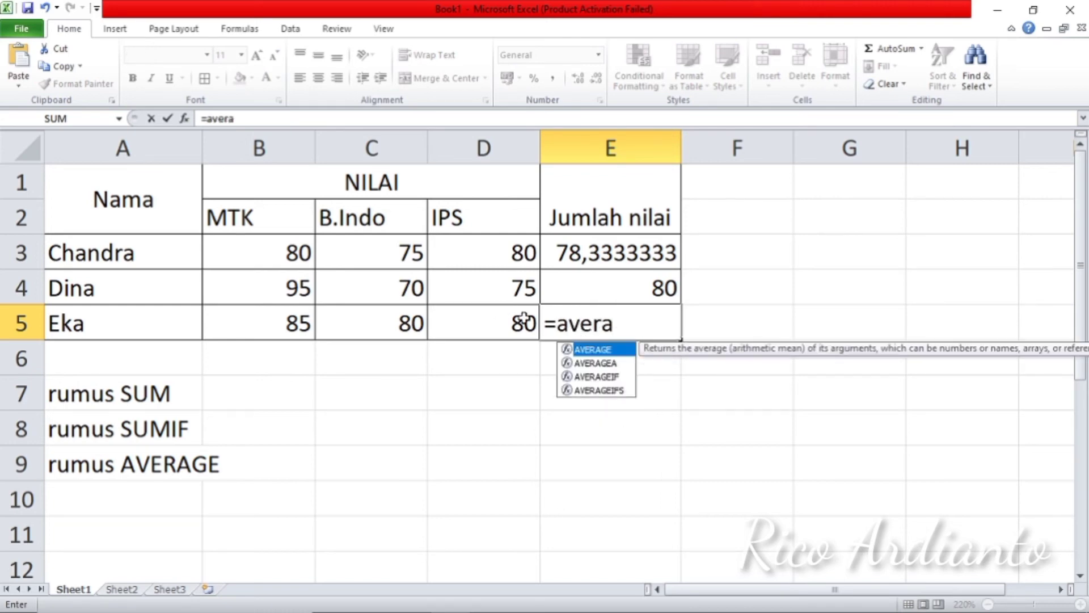
double_click(577, 349)
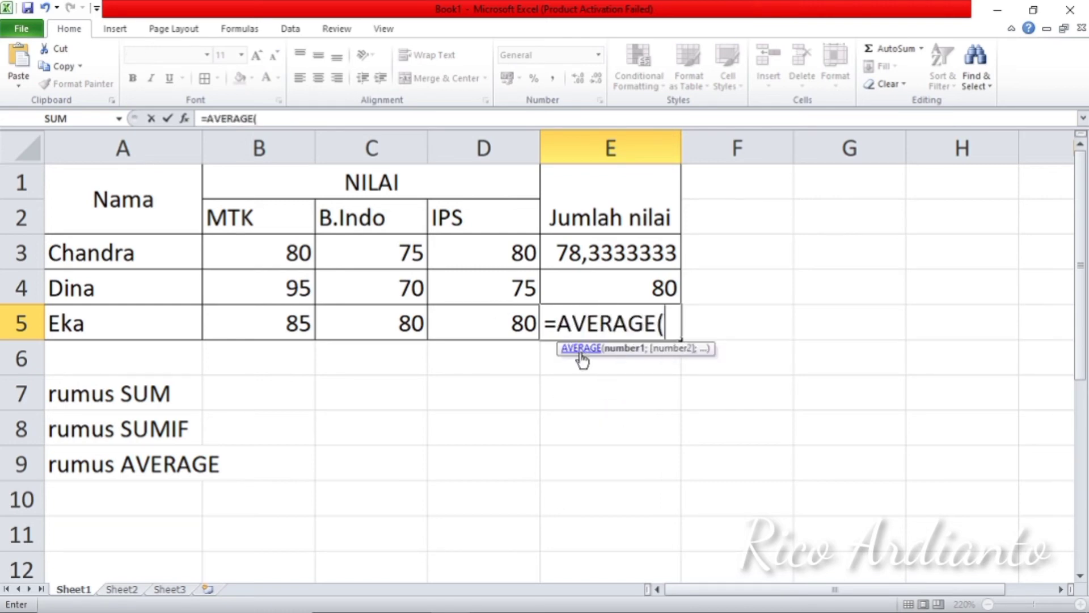
drag(256, 319, 447, 320)
text())
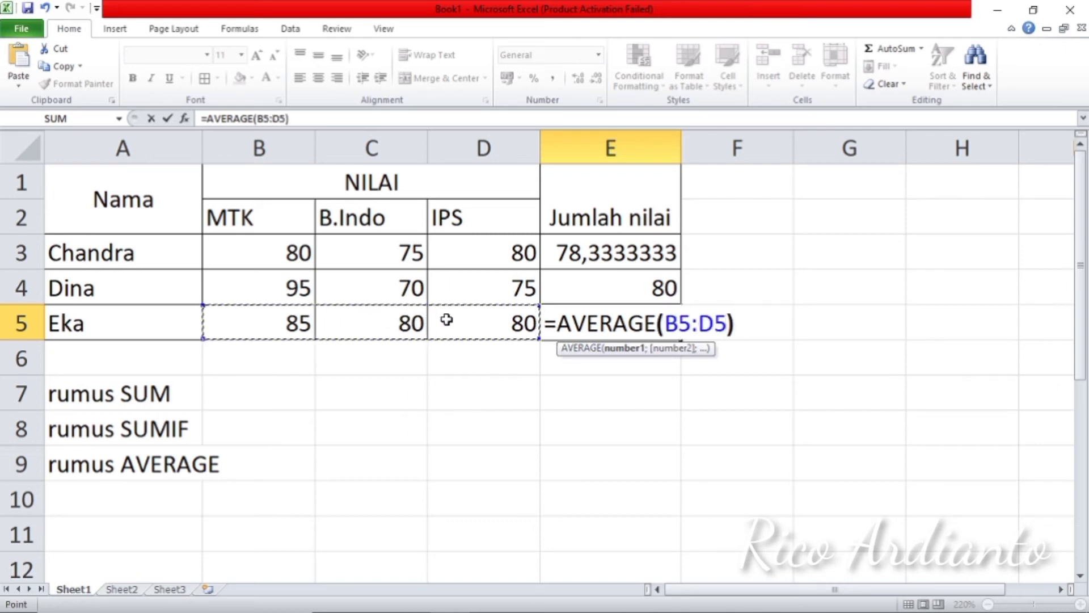
key(Return)
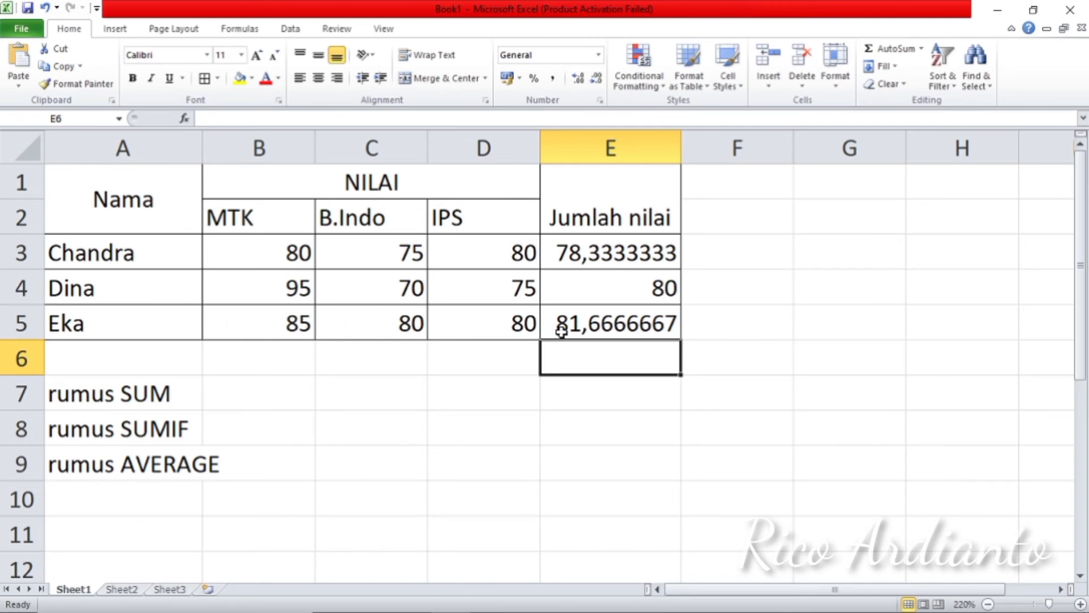
click(595, 329)
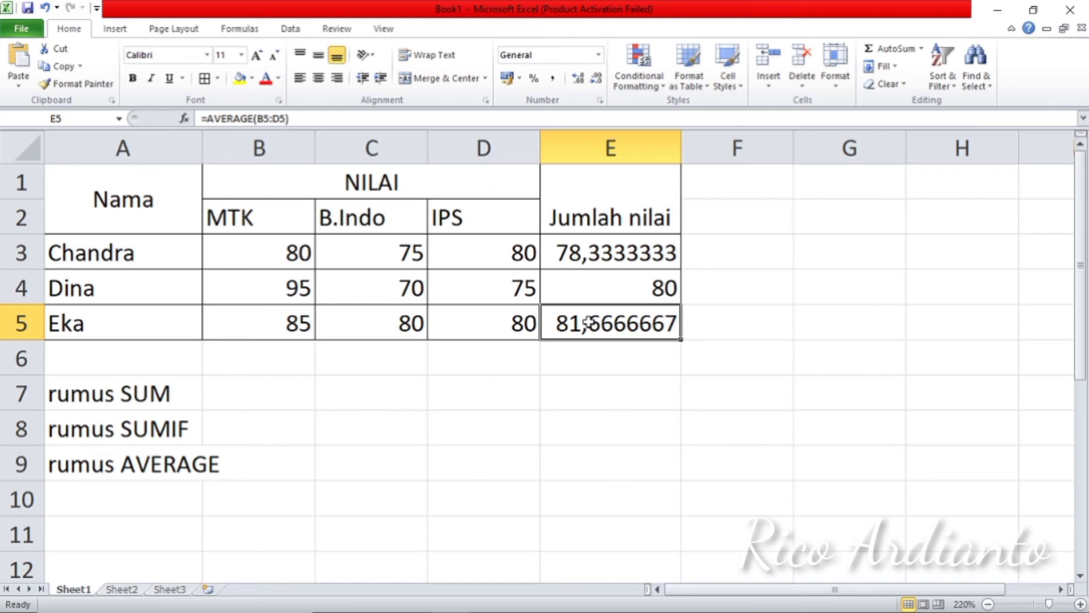
Enter the label "rumus MAX" in cell A10, directly under the AVERAGE label.
click(132, 499)
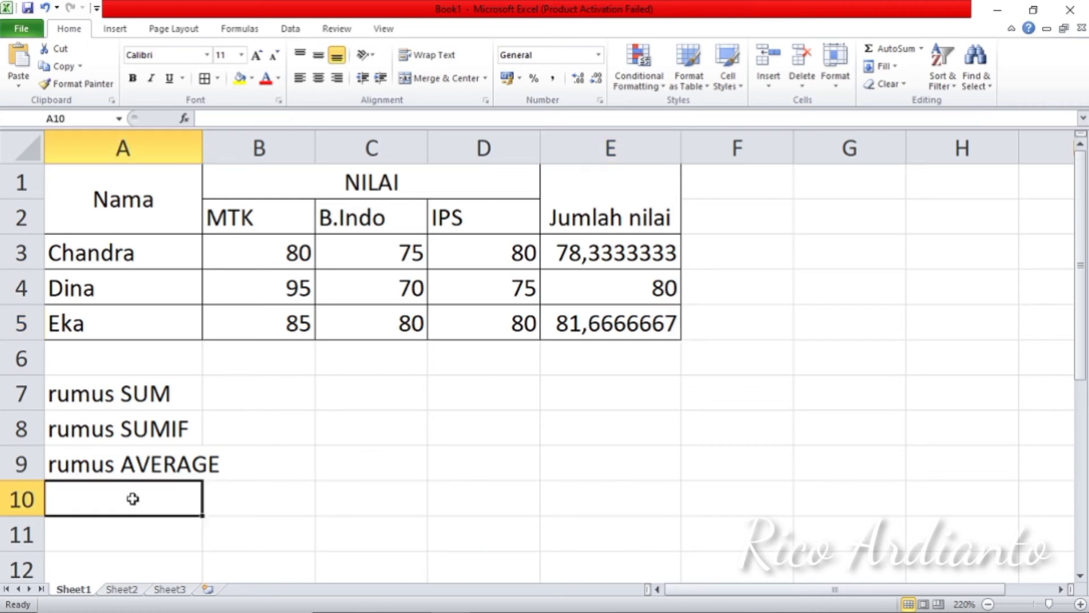
text(rumus )
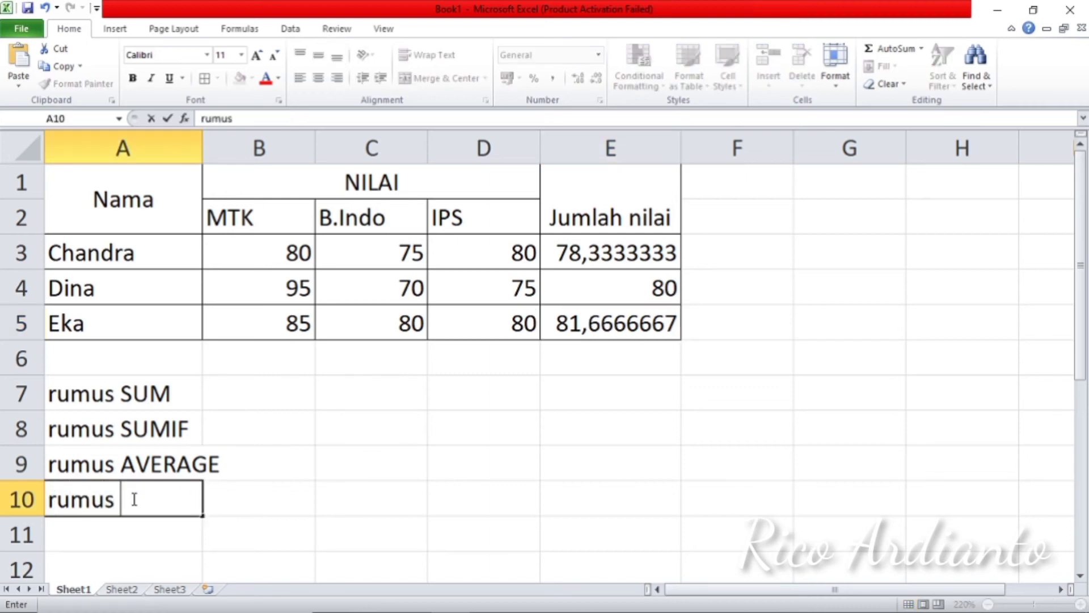
text(MAX)
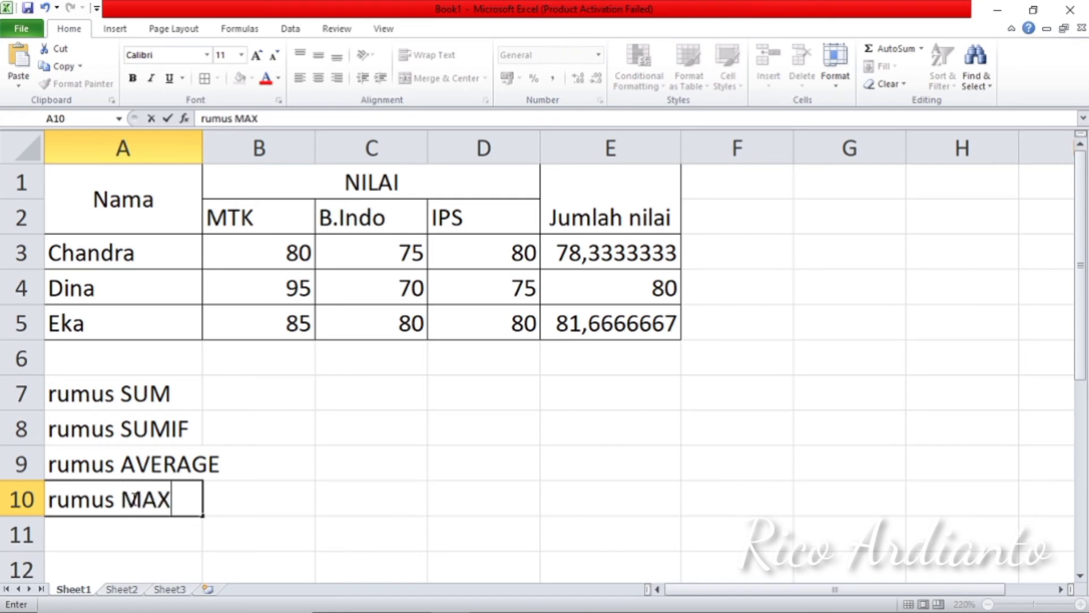
click(599, 451)
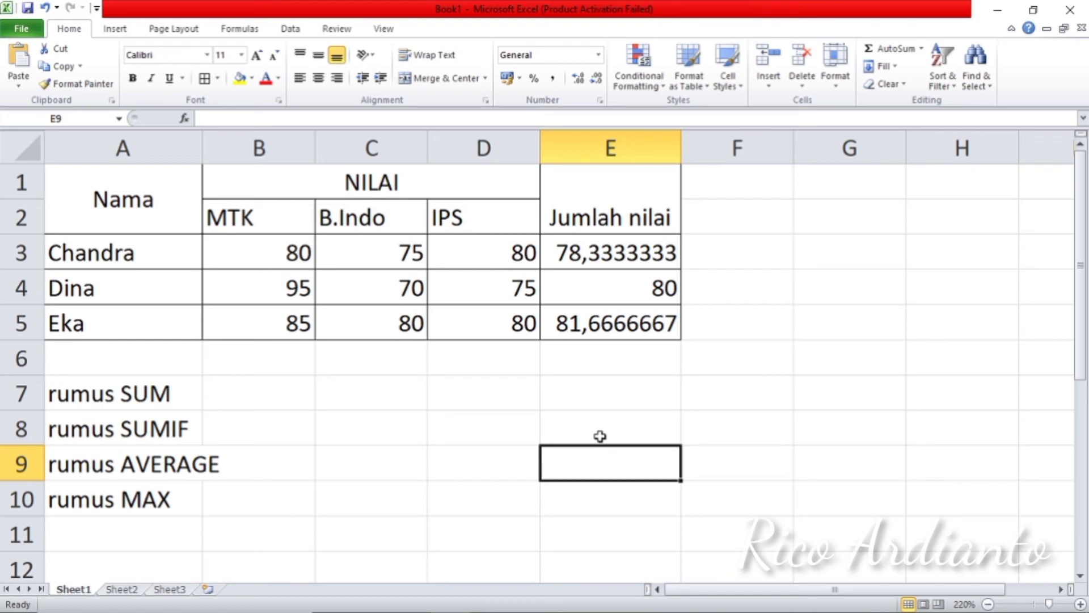
Clear the averages in E3:E5 and find the first student's highest score in cell E3 with the formula =MAX(B3:D3).
drag(598, 250, 595, 305)
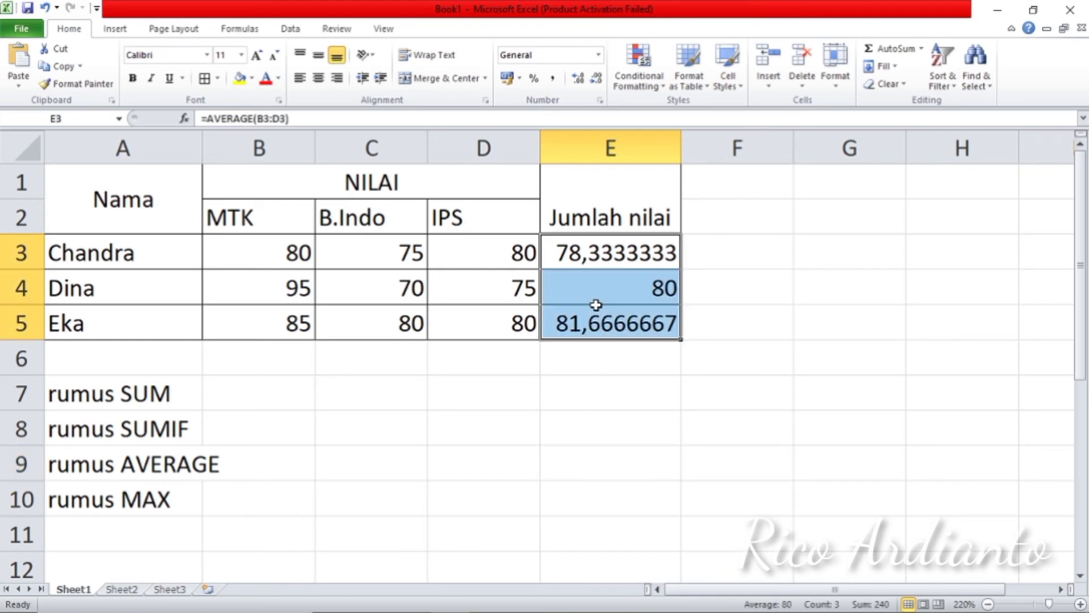
key(Delete)
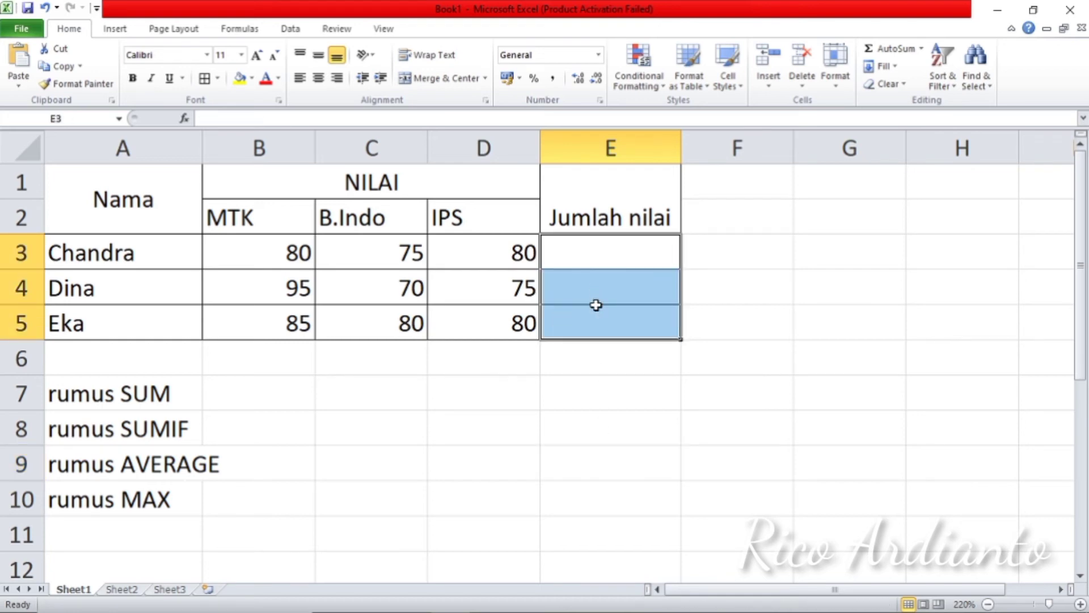
click(607, 257)
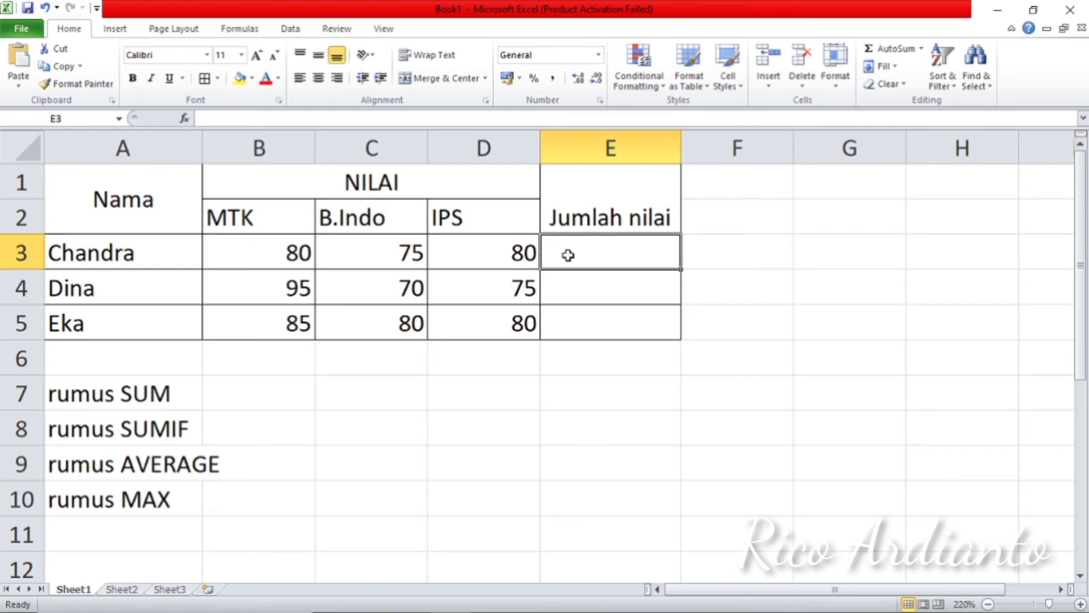
text(=)
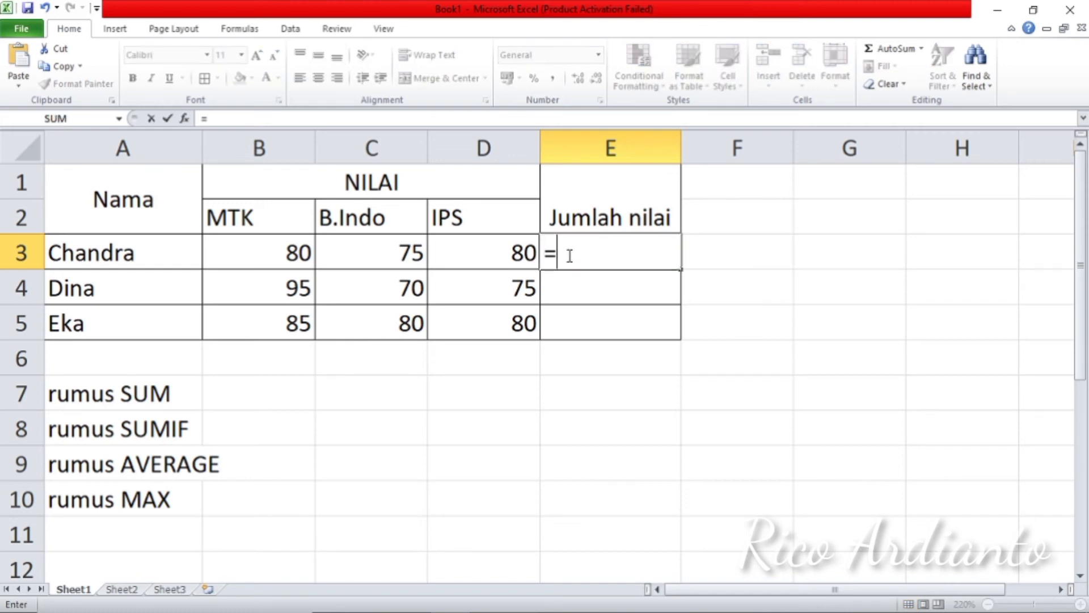
text(max)
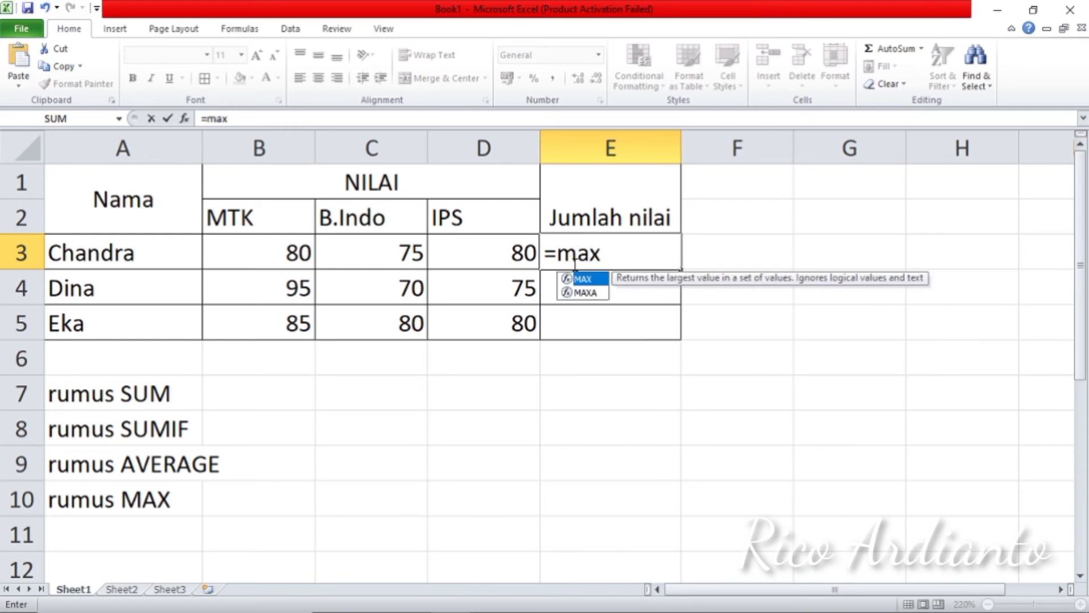
double_click(584, 279)
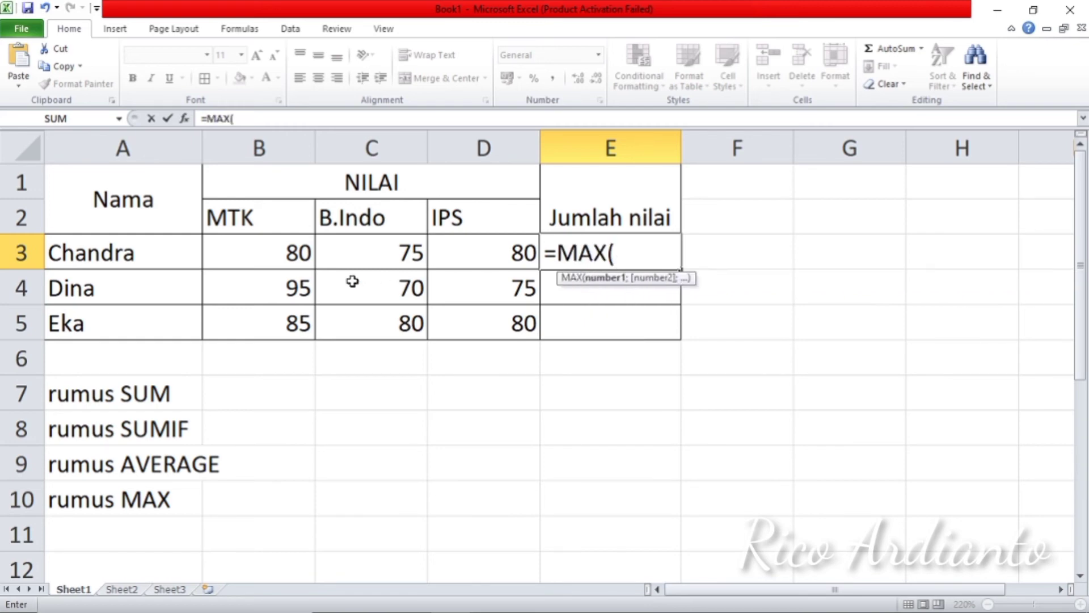
drag(279, 258, 458, 255)
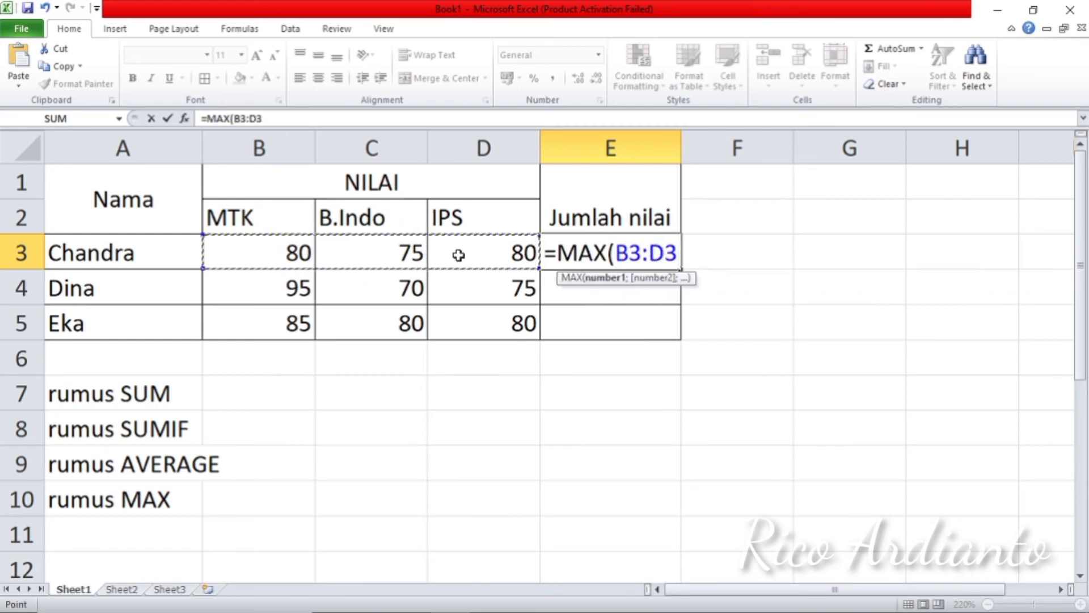
text())
key(Return)
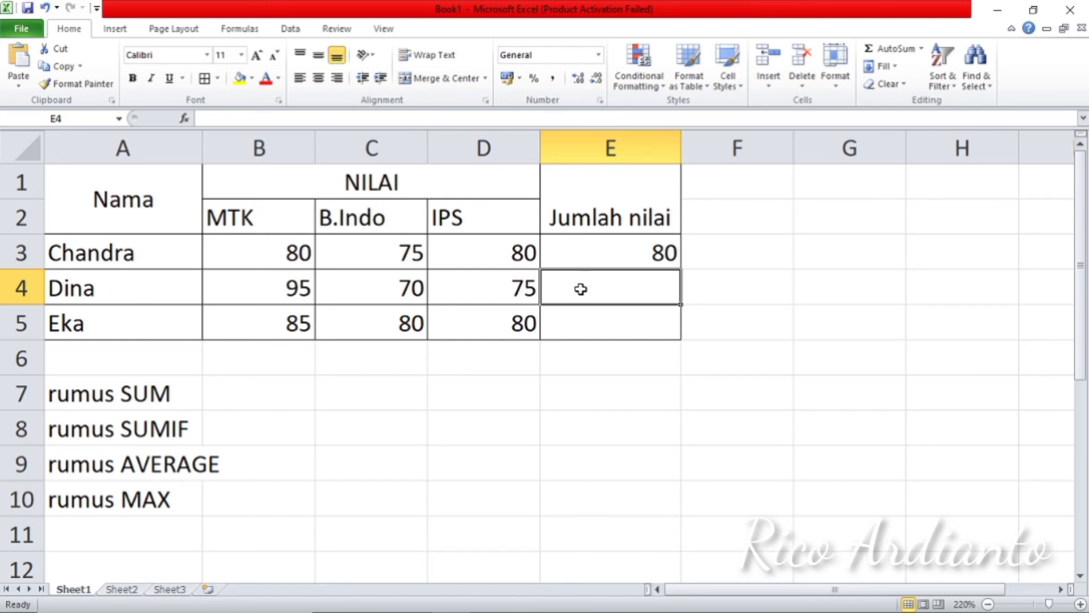
Find the second student's highest score in cell E4 with the formula =MAX(B4:D4).
text(=)
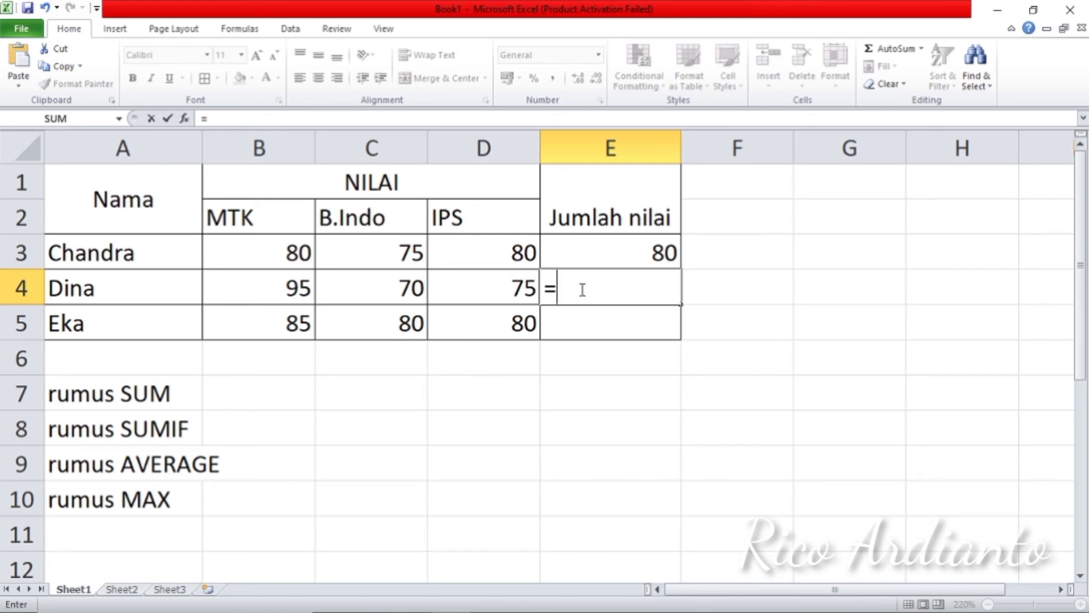
text(max)
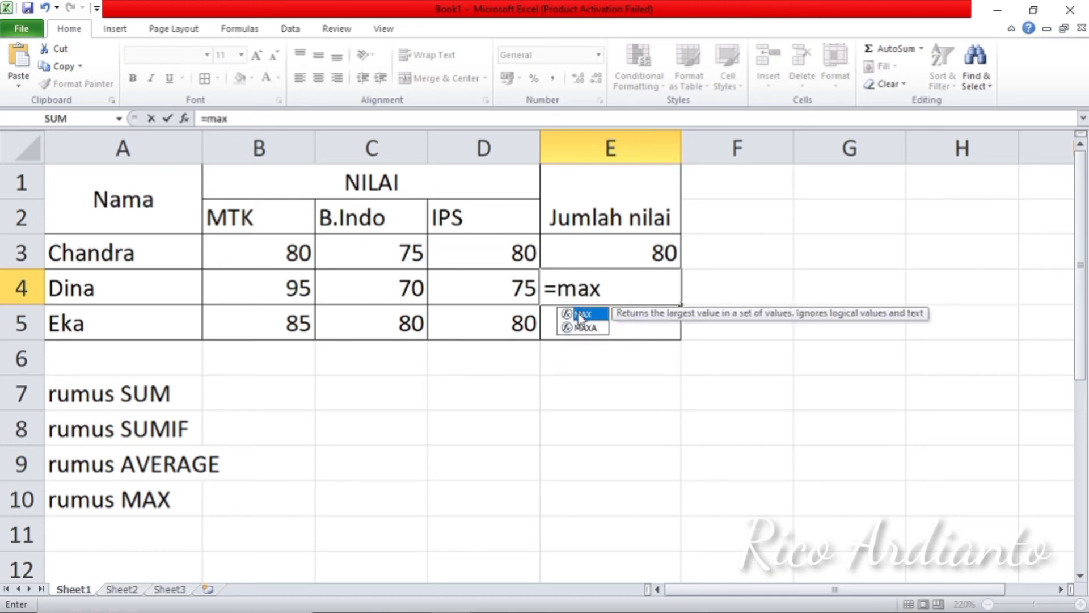
double_click(577, 314)
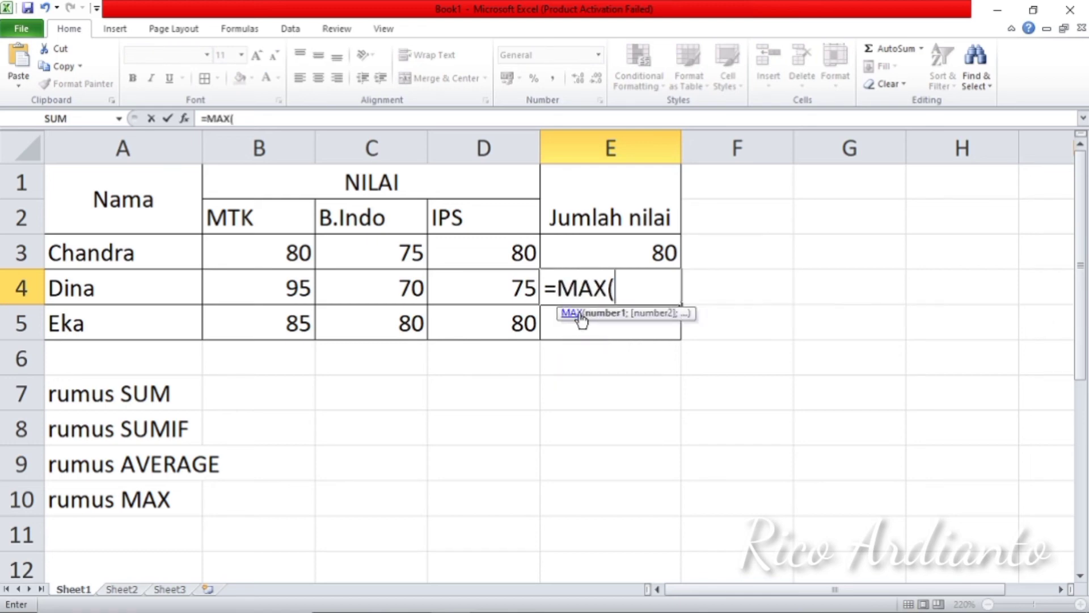
click(279, 288)
drag(279, 288, 453, 286)
text())
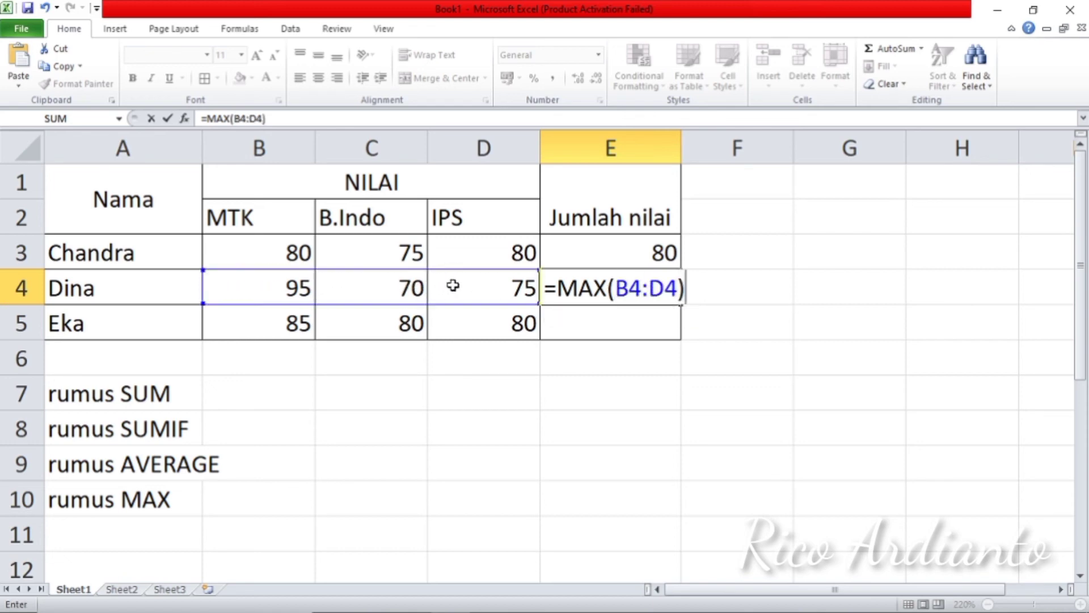
key(Return)
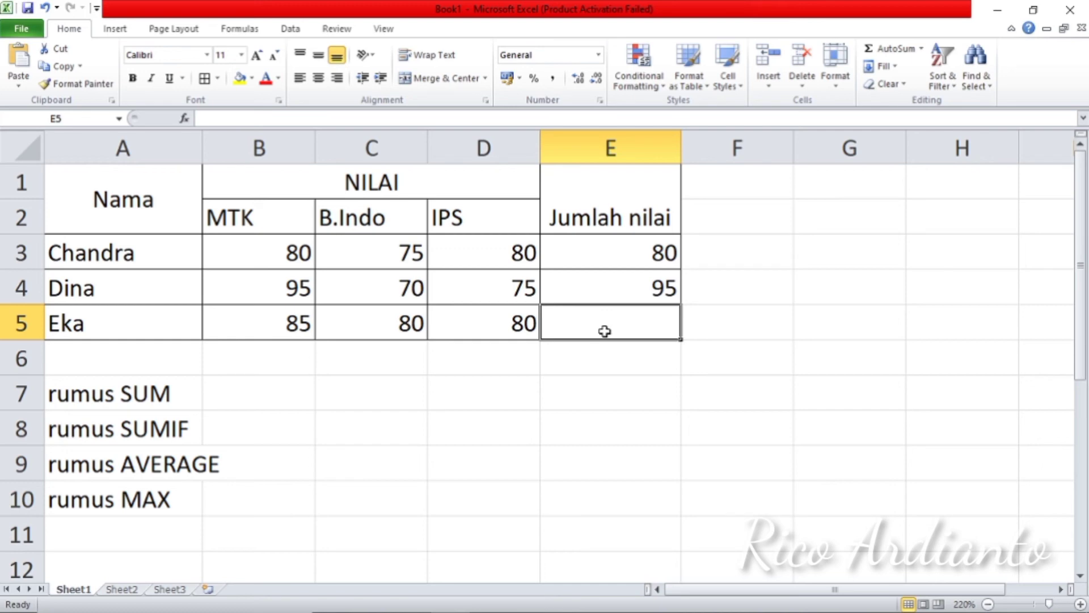
Find the third student's highest score in cell E5 with the formula =MAX(B5:D5).
text(=max)
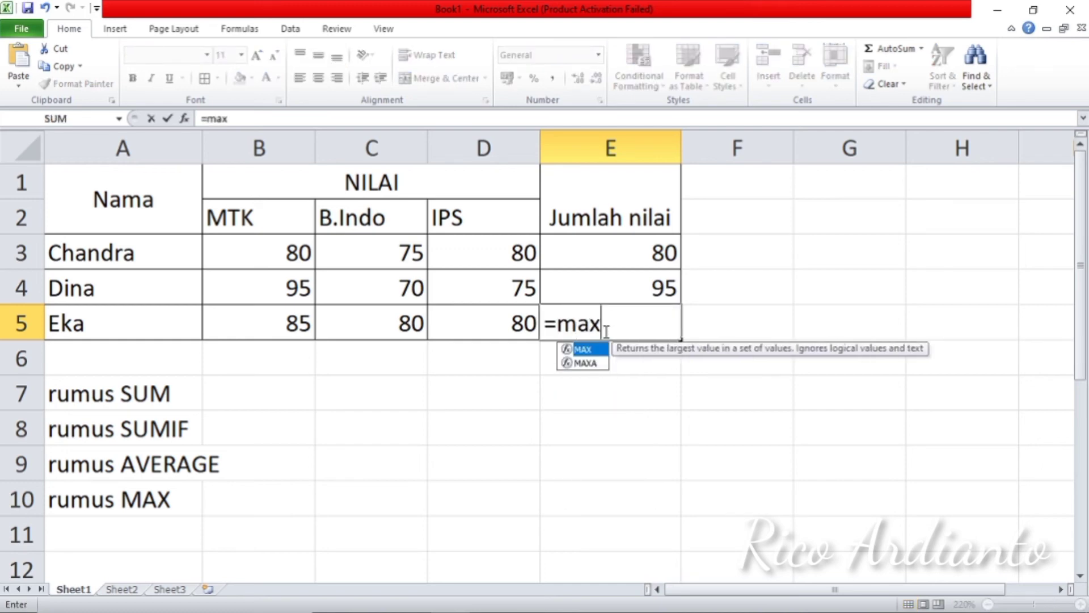
double_click(587, 349)
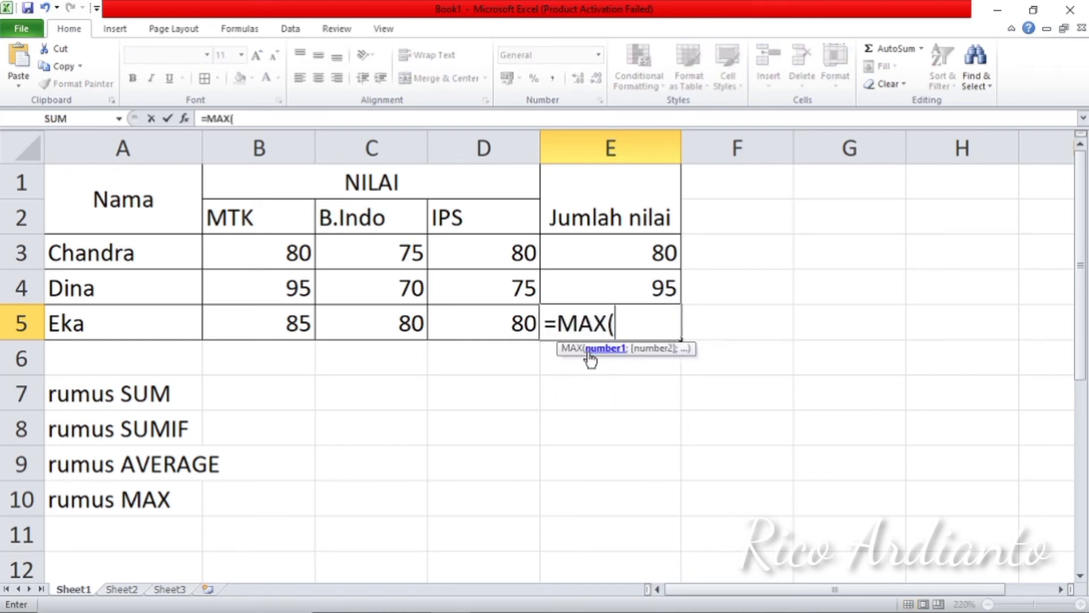
click(299, 324)
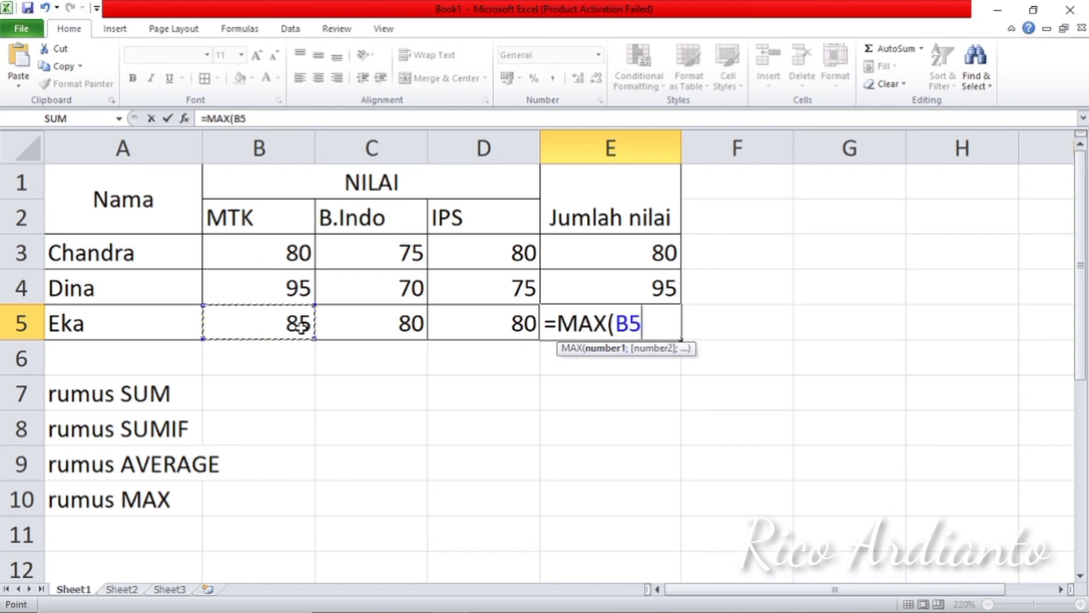
drag(299, 324, 455, 323)
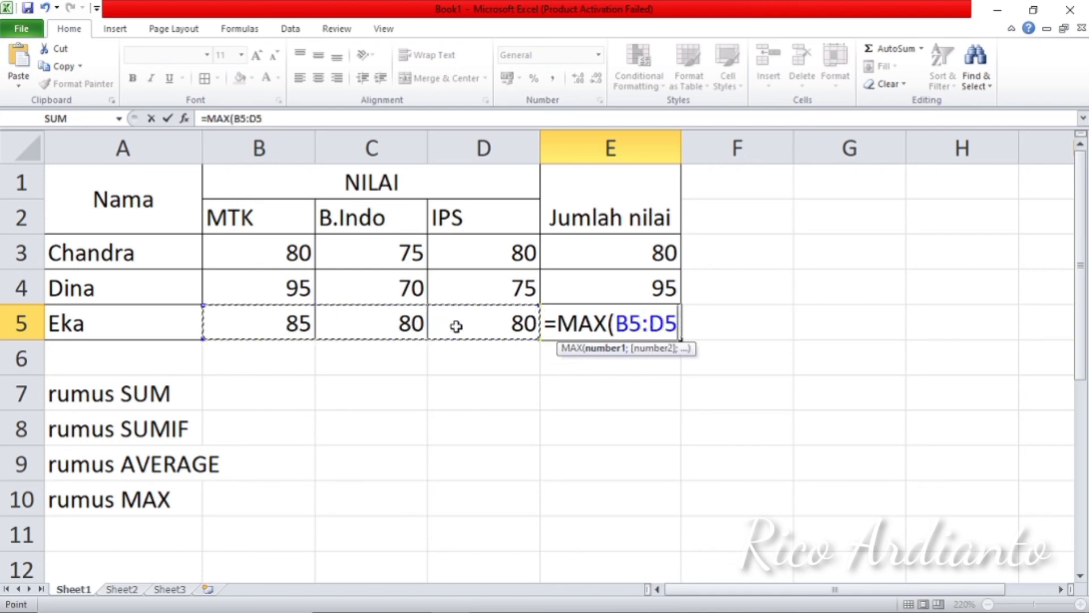
text())
key(Return)
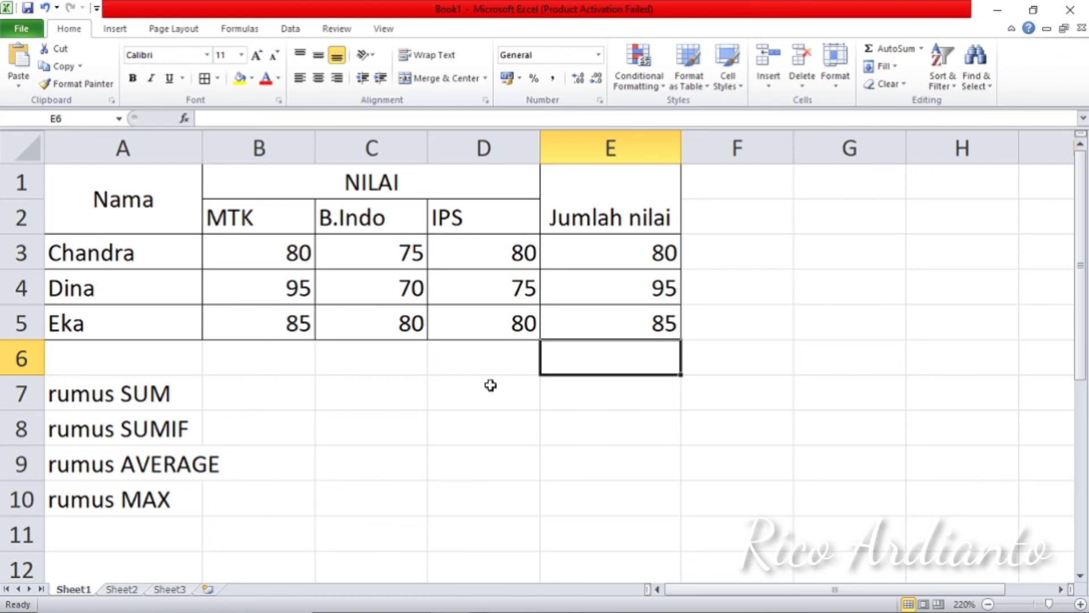
Enter the label "rumus MIN" in cell A11, directly under the MAX label.
click(133, 533)
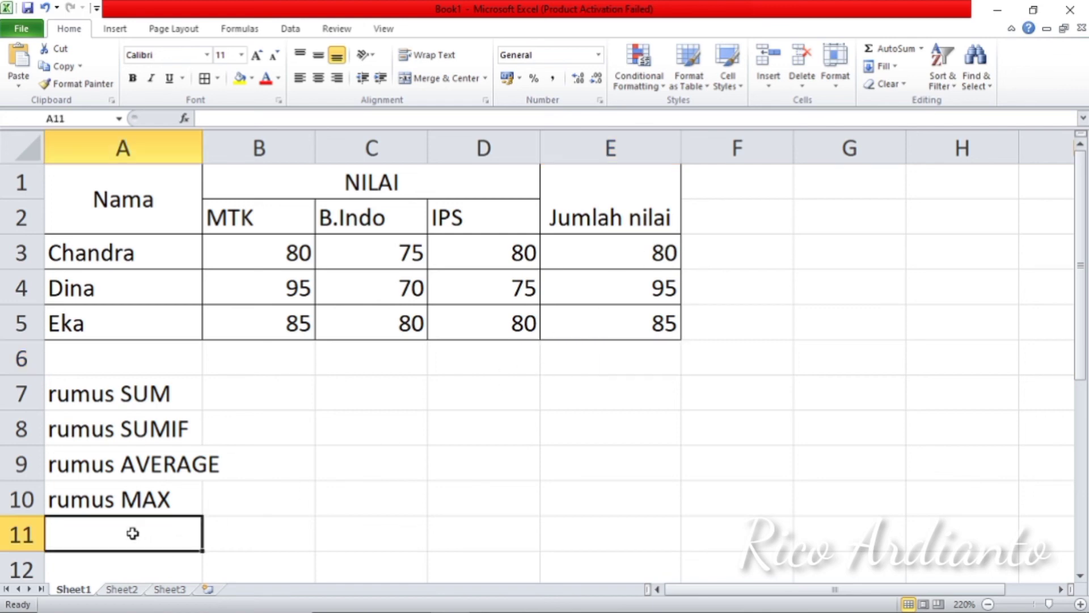
text(rumus)
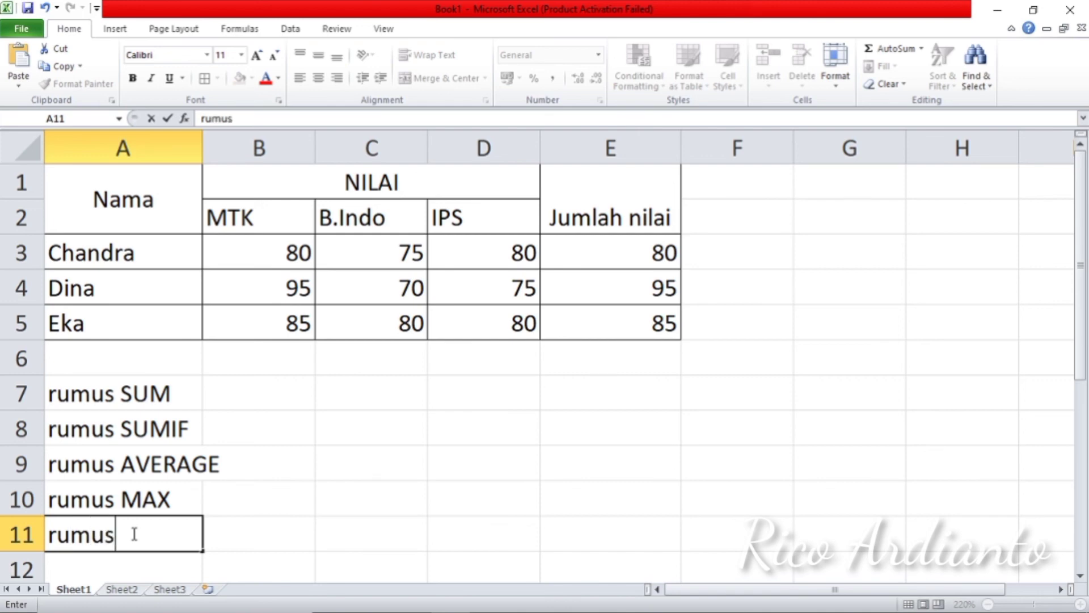
text( MIN)
click(265, 539)
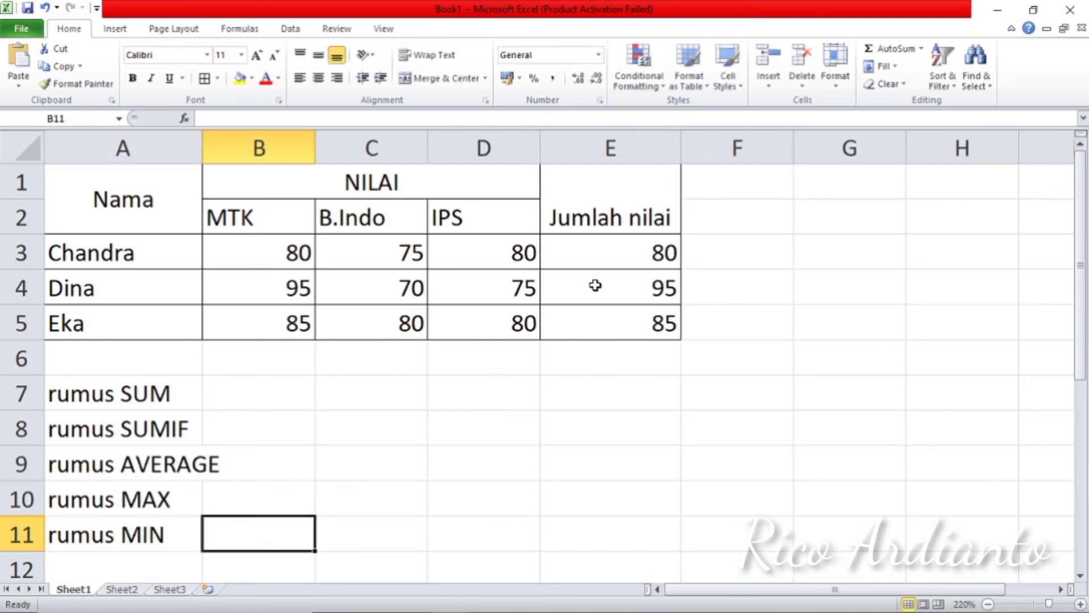
Clear the maximums in E3:E5 and find the first student's lowest score in cell E3 with the formula =MIN(B3:D3).
drag(595, 261, 595, 323)
key(Delete)
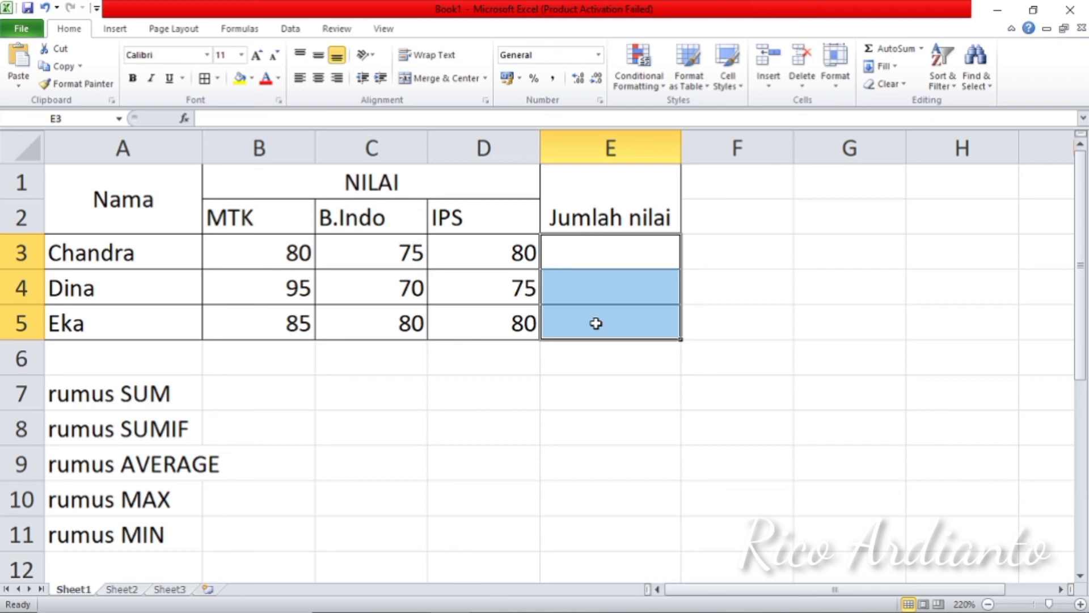
click(606, 253)
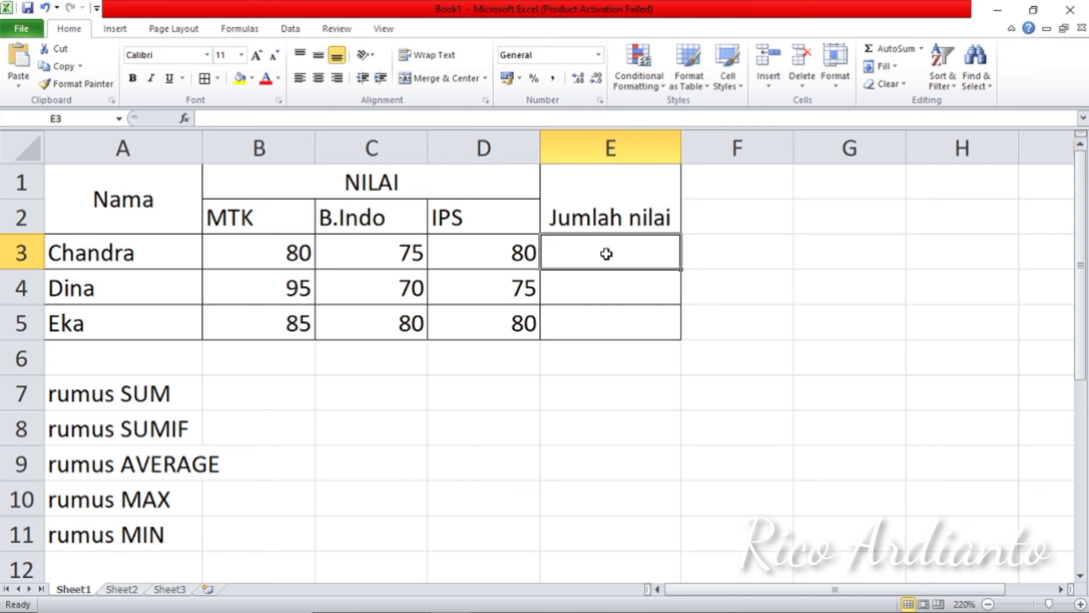
text(=min)
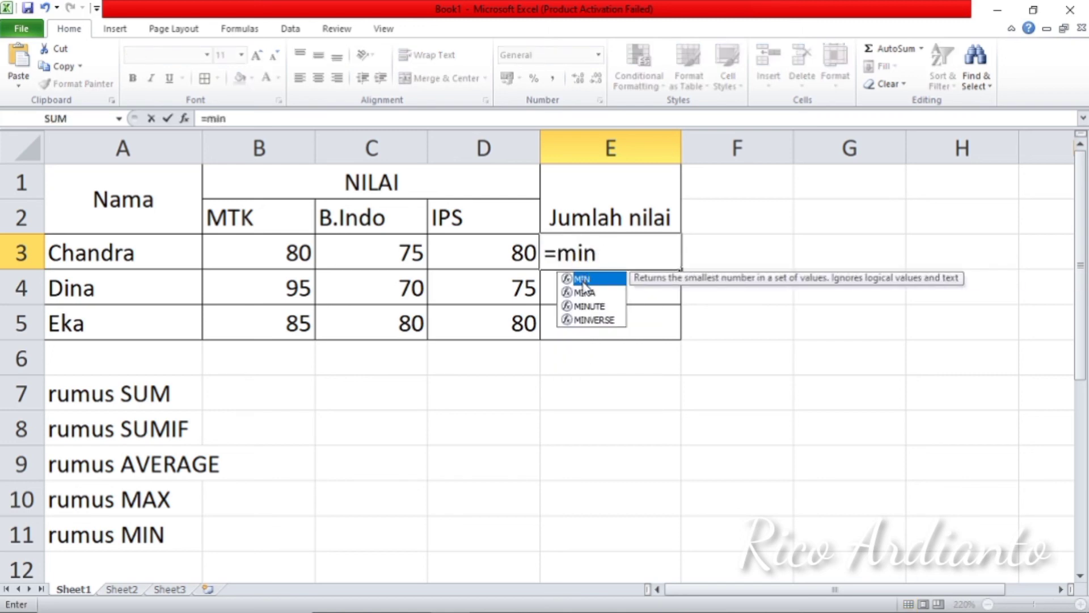
double_click(583, 279)
drag(280, 253, 438, 252)
text())
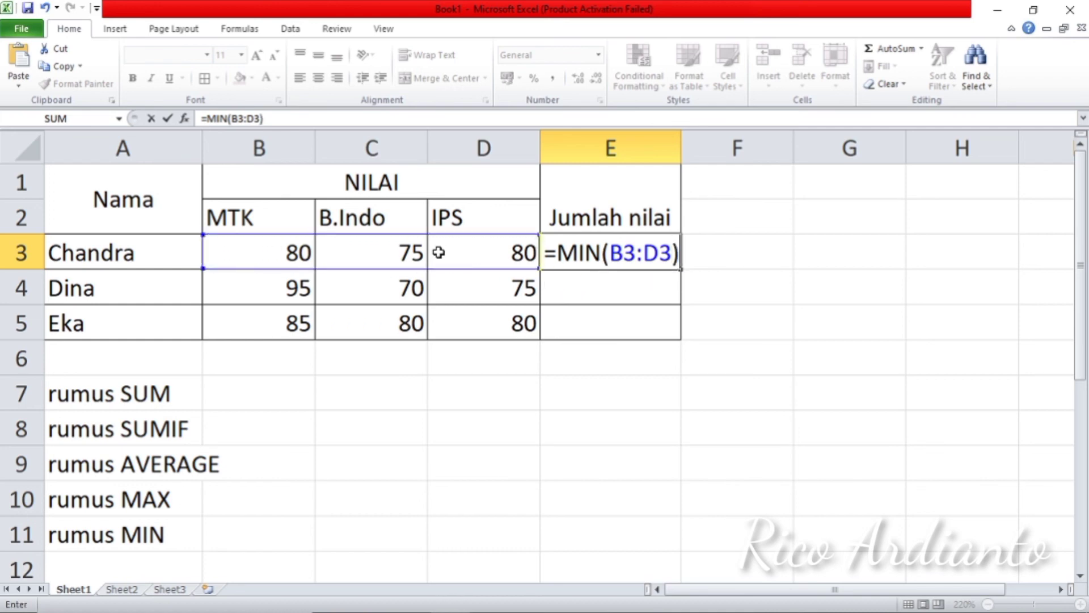
key(Return)
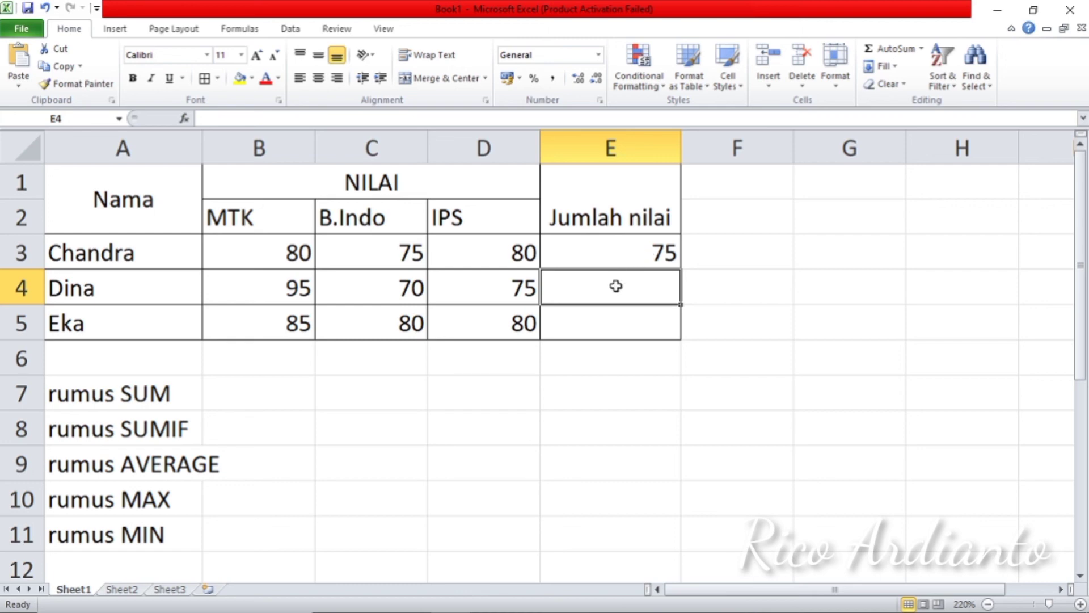
Find the second student's lowest score in cell E4 with the formula =MIN(B4:D4).
text(=)
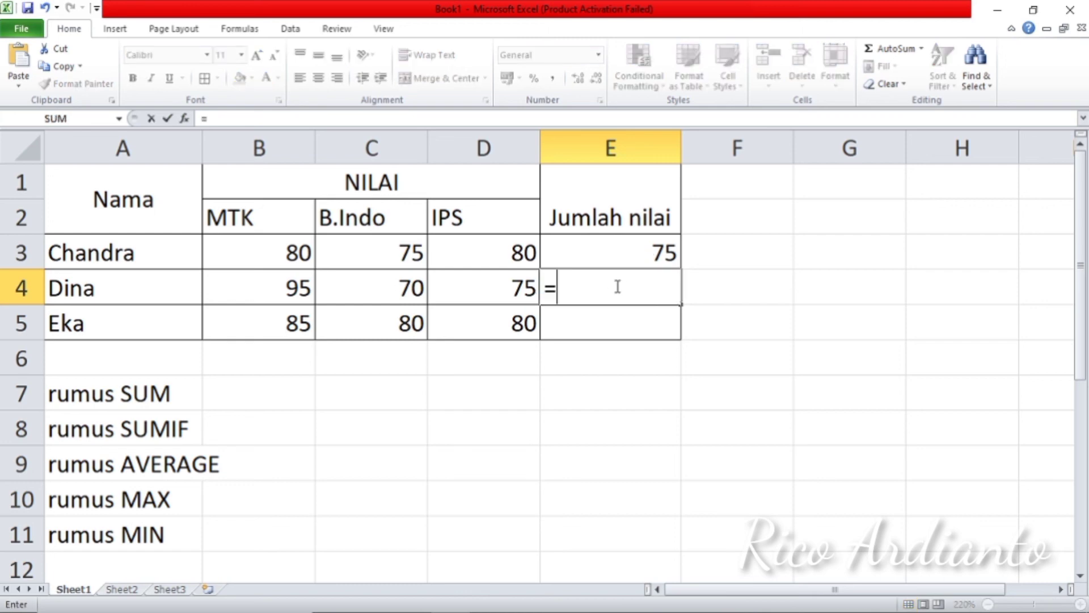
text(min)
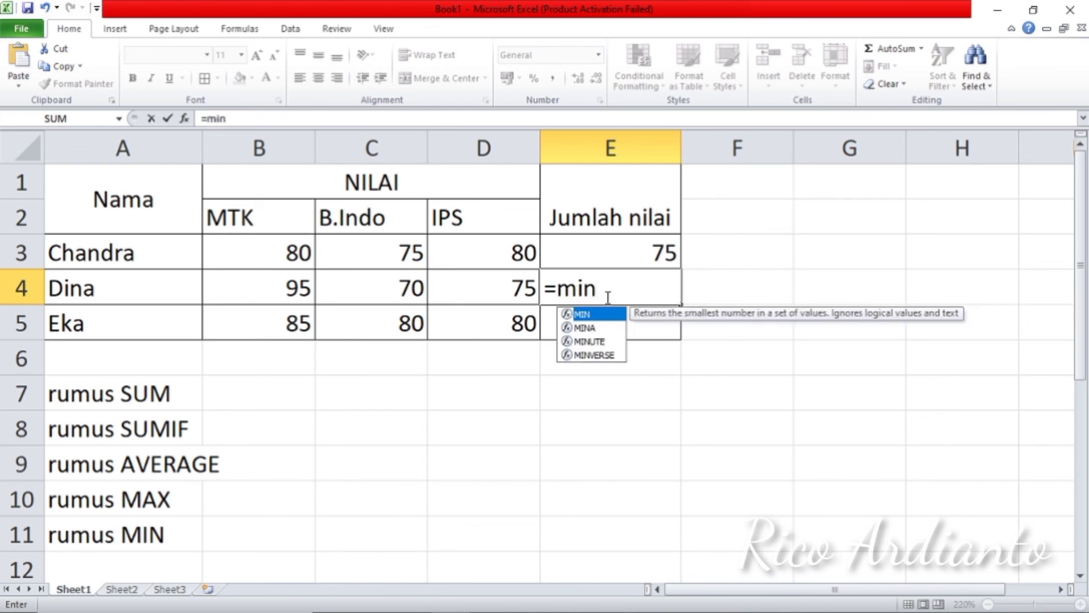
double_click(584, 315)
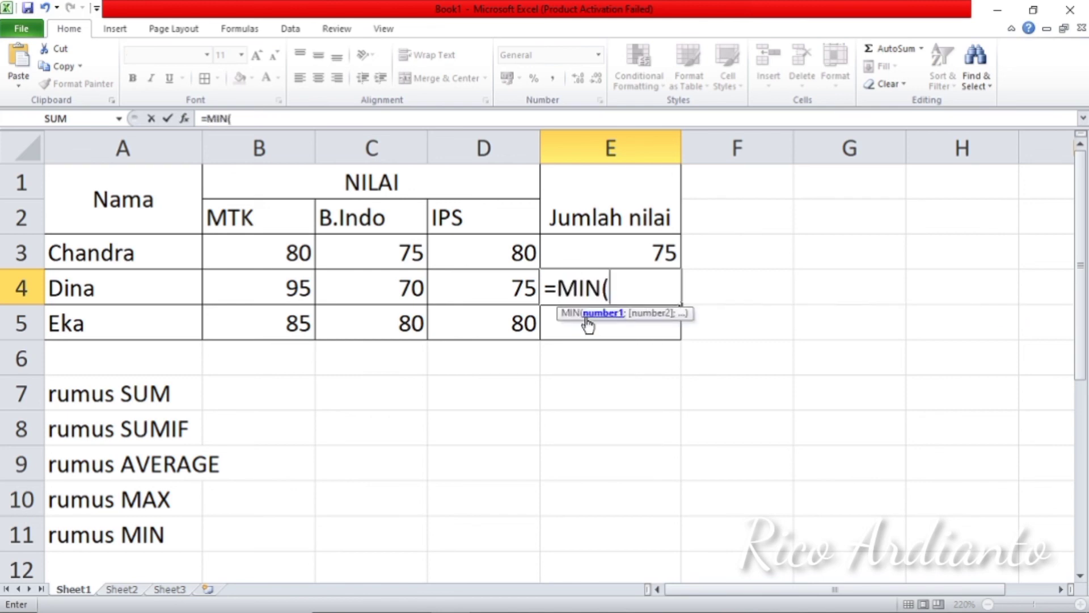
click(299, 288)
drag(300, 288, 459, 287)
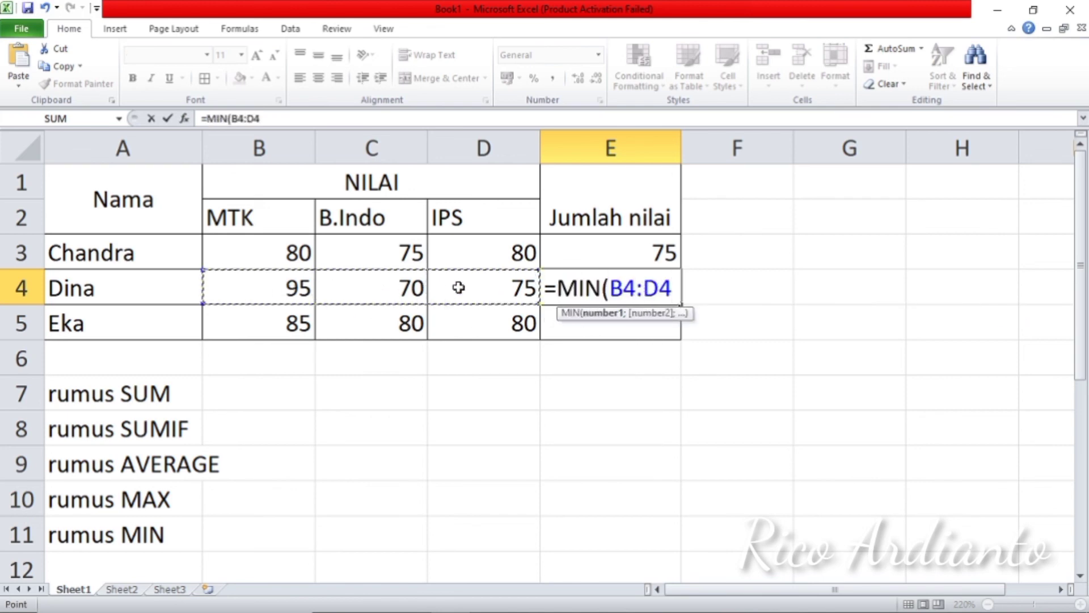
text())
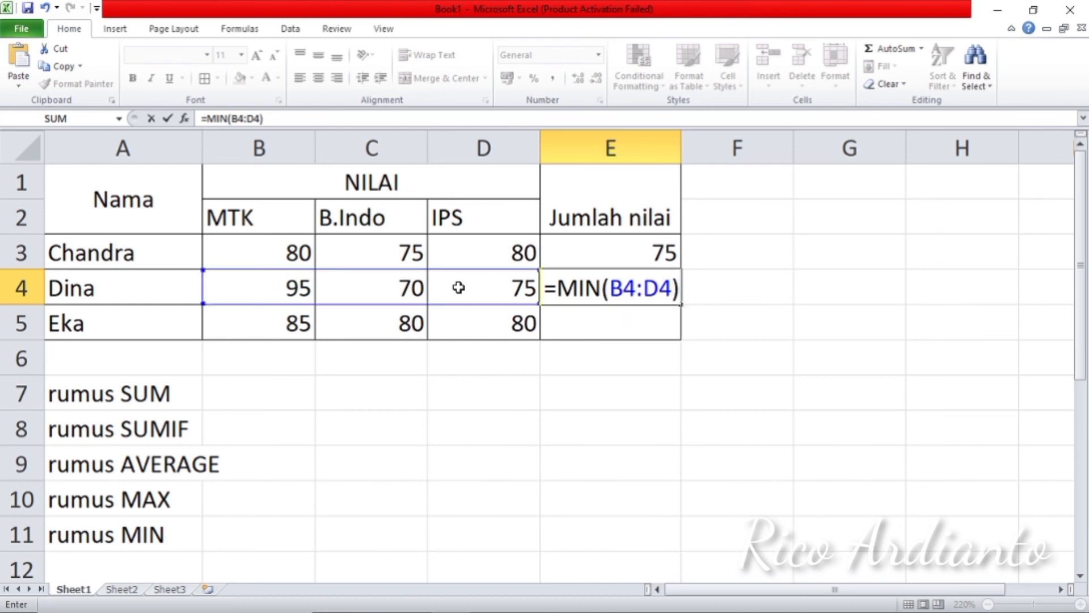
key(Return)
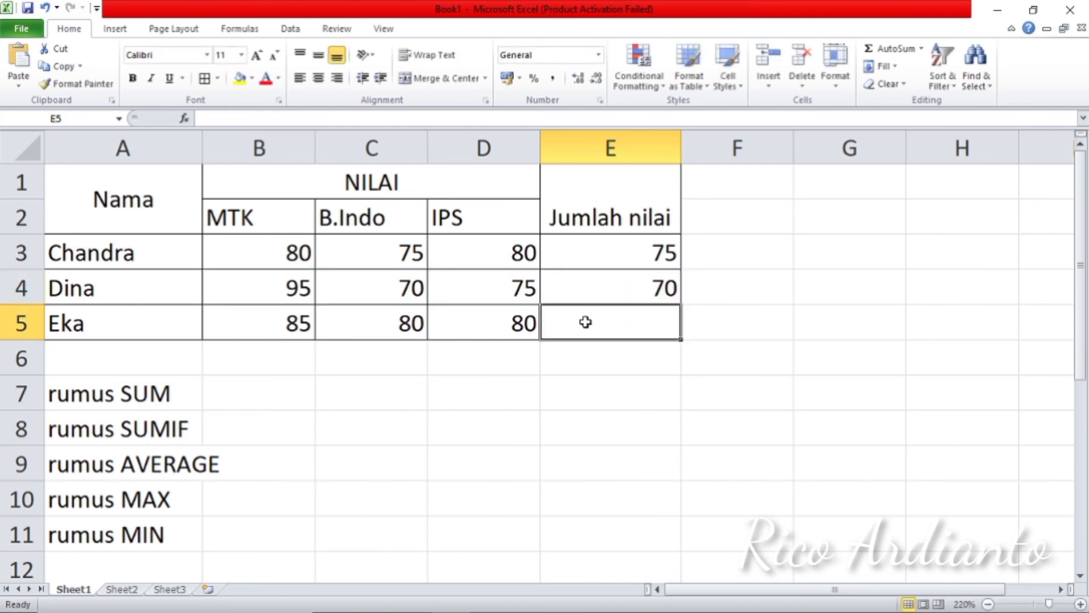
Find the third student's lowest score in cell E5 with the formula =MIN(B5:D5).
text(=min)
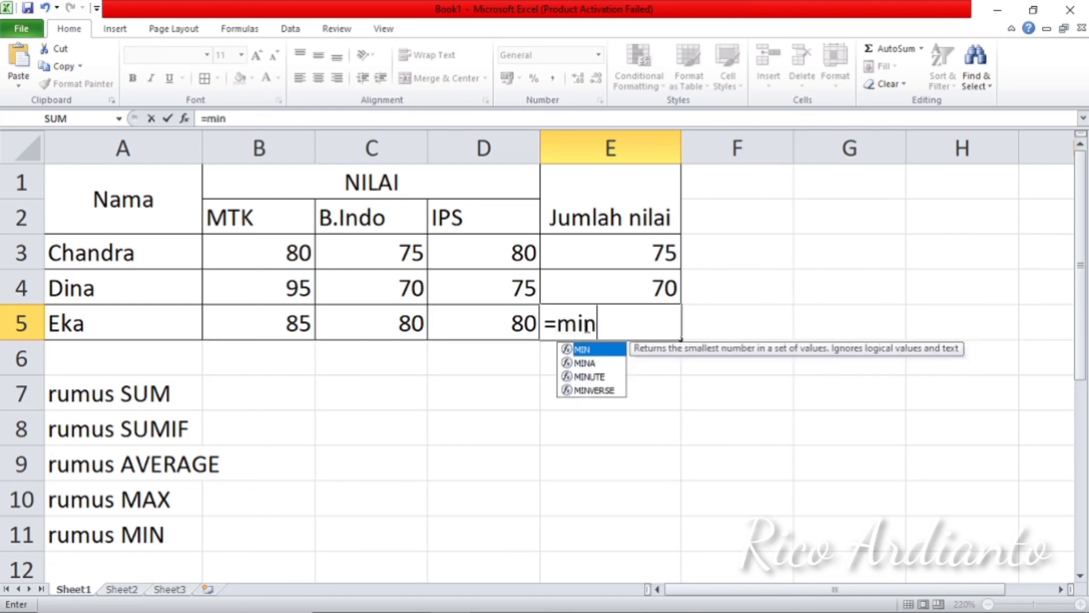
double_click(588, 350)
drag(297, 318, 442, 322)
text())
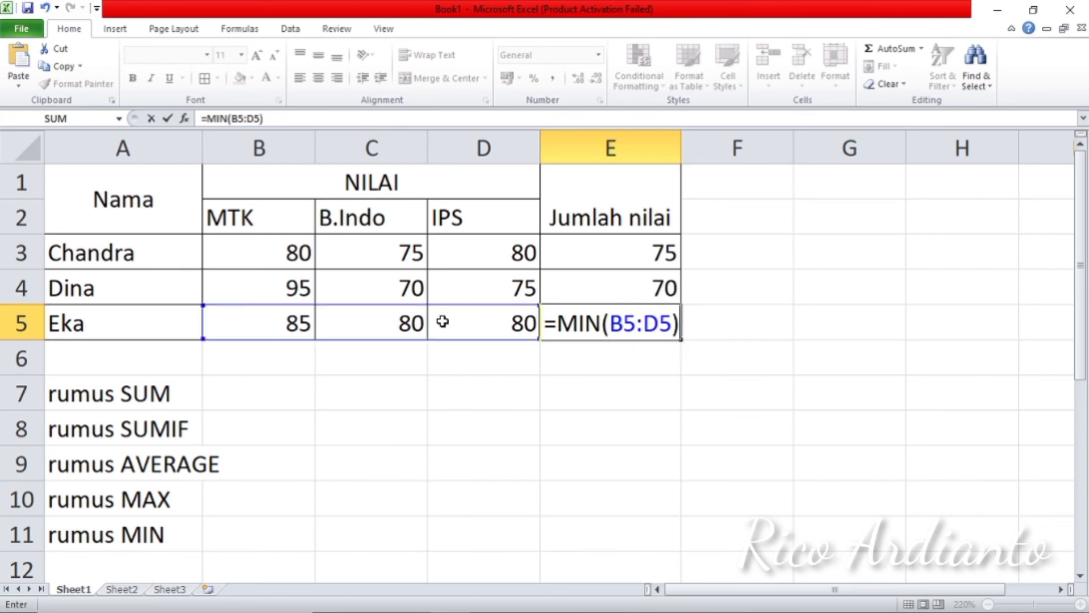
key(Return)
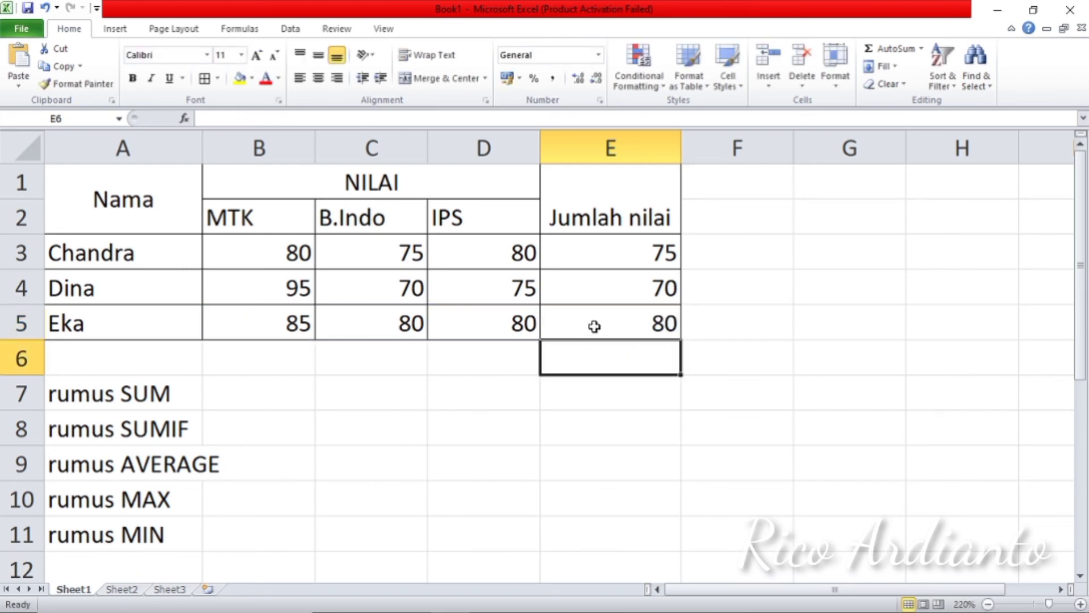